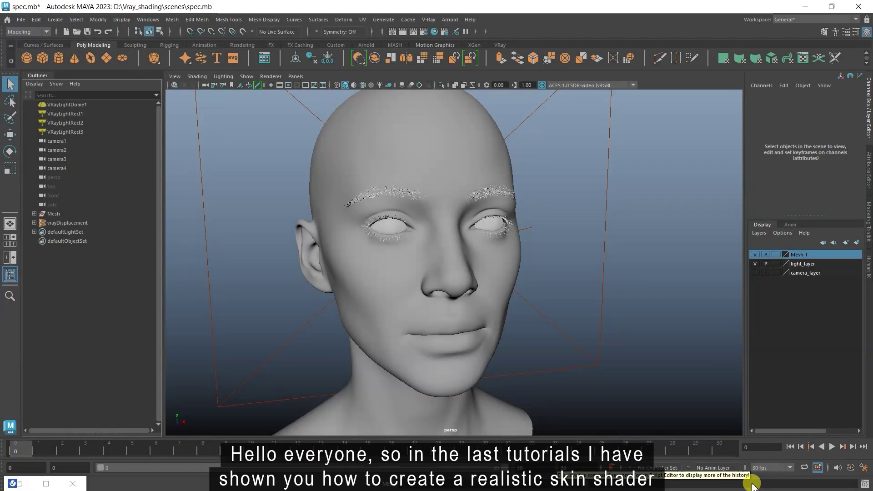
# View the existing head render in the V-Ray Frame Buffer and return to the scene with nothing selected
pyautogui.click(486, 263)
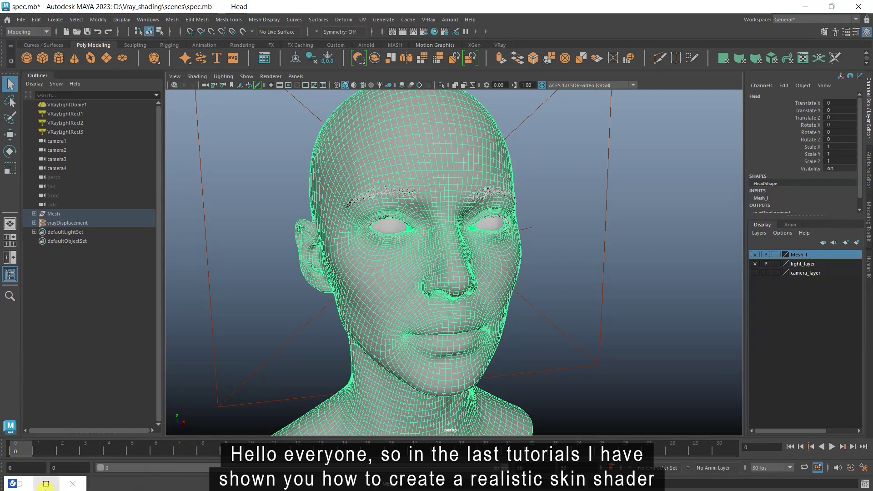
pyautogui.click(45, 484)
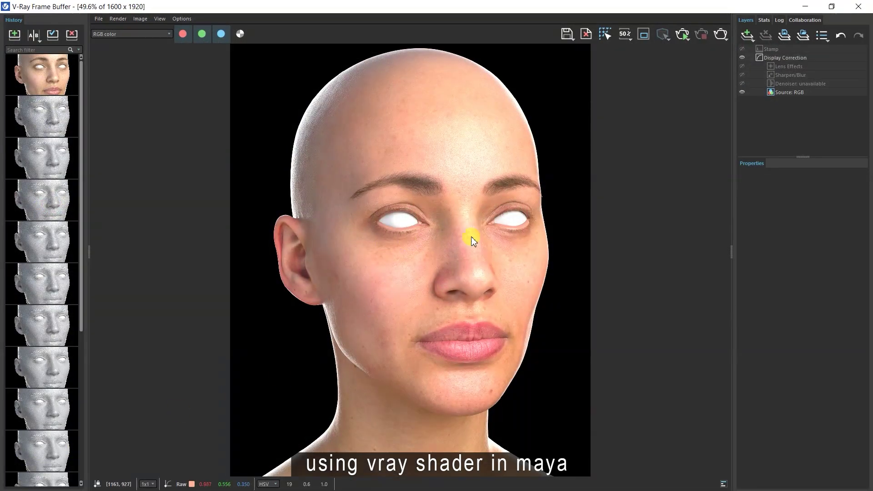
pyautogui.click(805, 6)
pyautogui.click(632, 229)
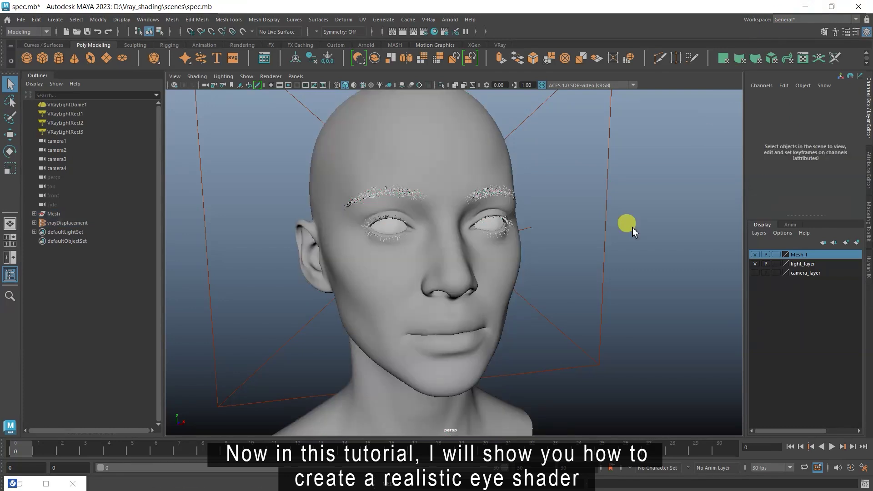
# Hide the Mesh_l display layer to isolate the eyeball and lens meshes
pyautogui.click(384, 222)
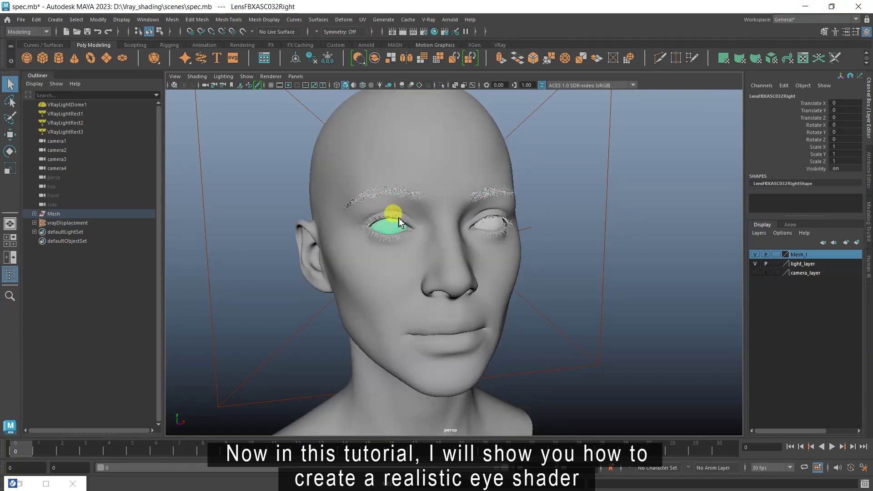
pyautogui.click(673, 234)
pyautogui.click(755, 254)
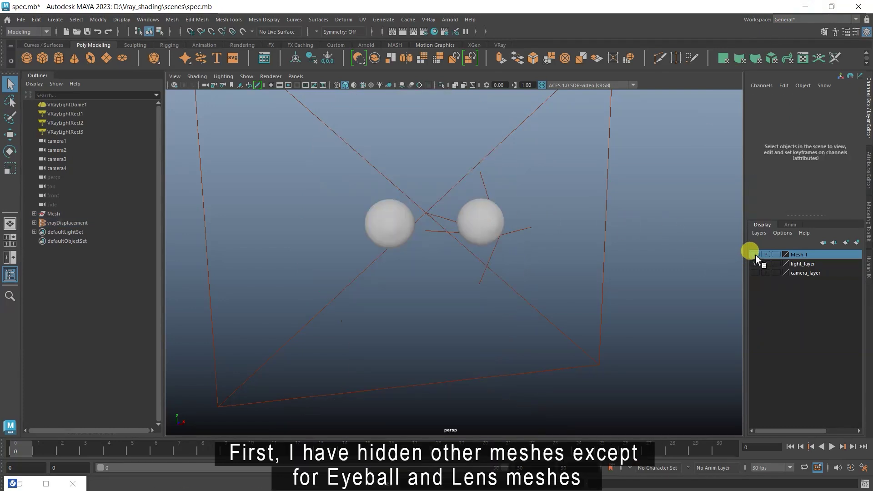
# Look at the eye through camera2 and show the attributes of camera2
pyautogui.click(296, 78)
pyautogui.moveTo(307, 84)
pyautogui.click(405, 92)
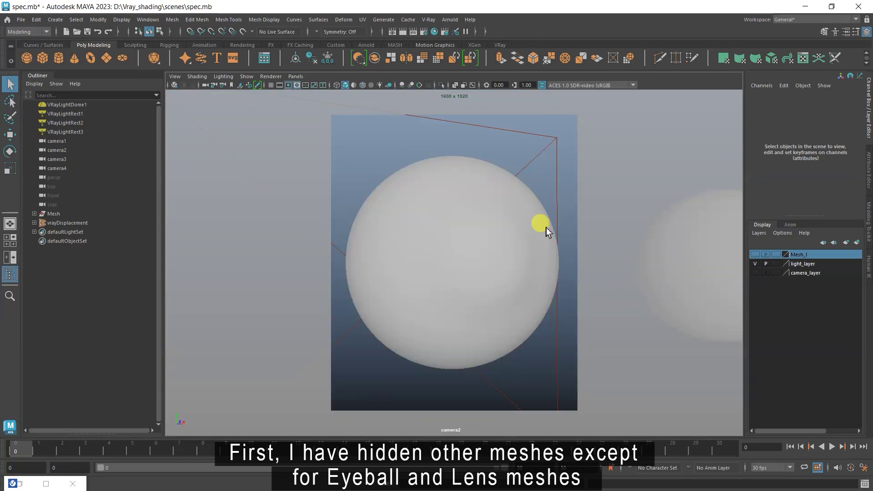
pyautogui.click(63, 150)
pyautogui.click(868, 177)
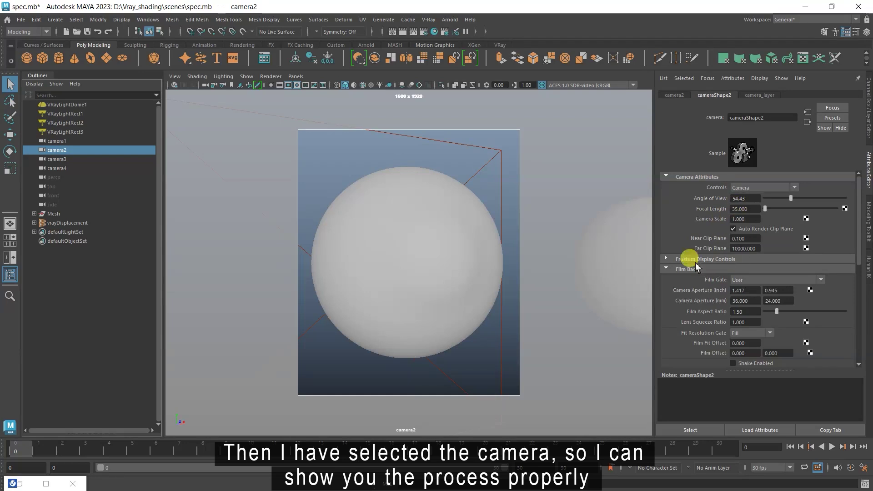
# Assign a new VRay Mtl to both lens meshes, LensFBXASC032Left and LensFBXASC032Right
pyautogui.click(34, 213)
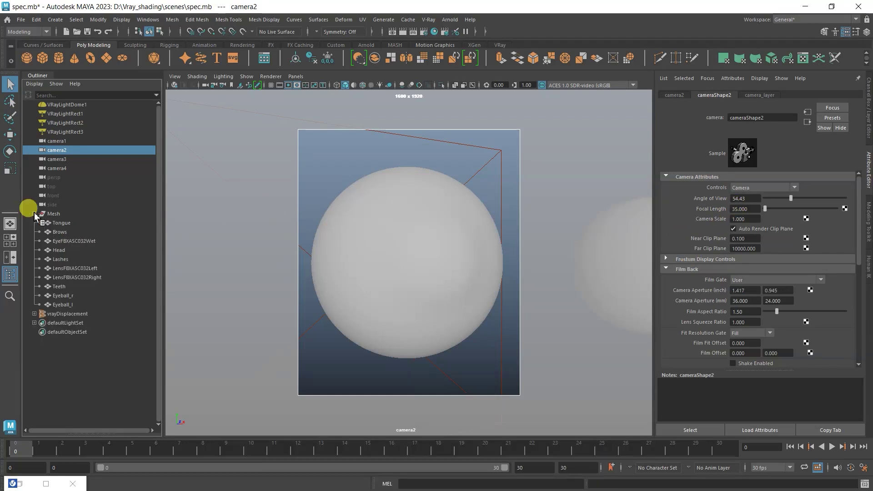
pyautogui.click(87, 269)
pyautogui.keyDown('shift'); pyautogui.click(89, 277); pyautogui.keyUp('shift')
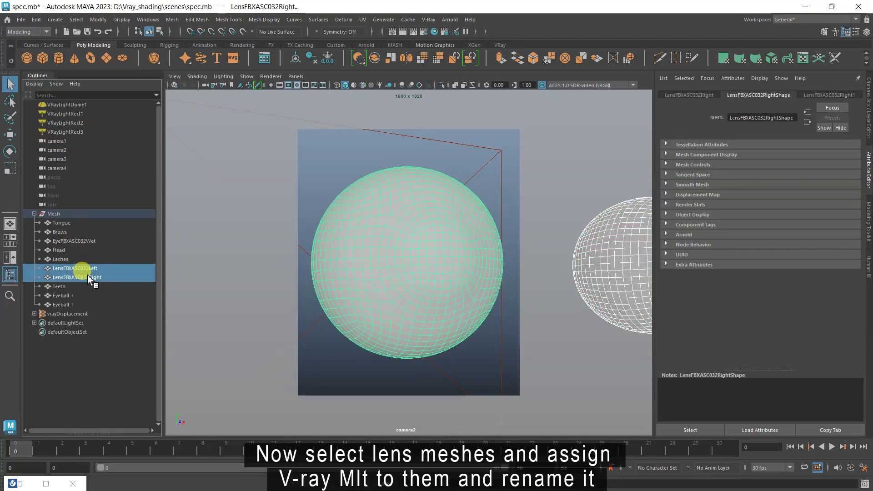
pyautogui.moveTo(416, 191); pyautogui.dragTo(424, 429, button='right')
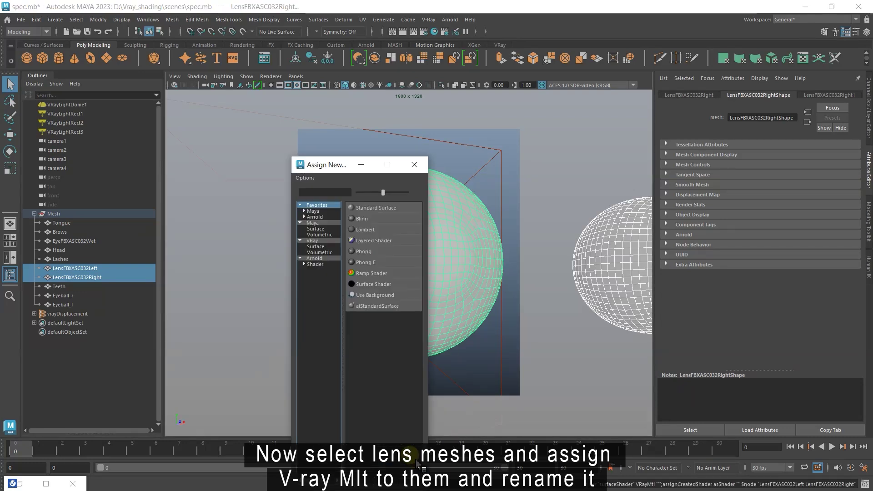
pyautogui.click(309, 240)
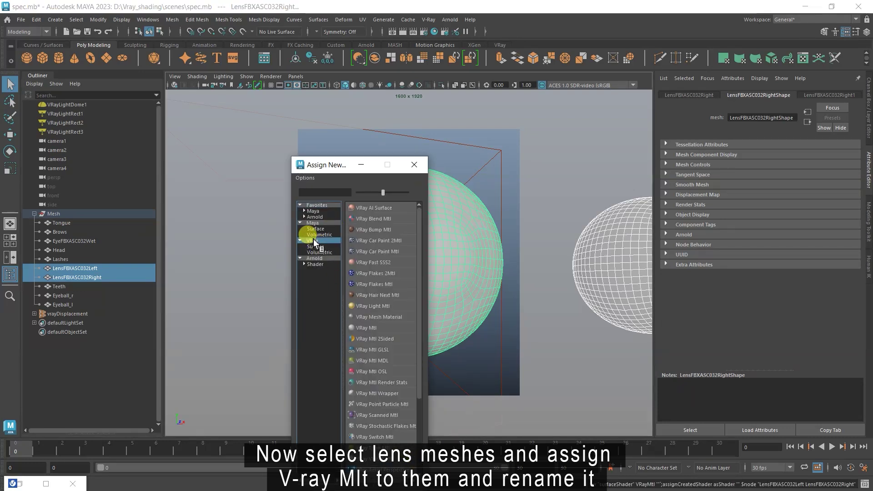
pyautogui.click(369, 326)
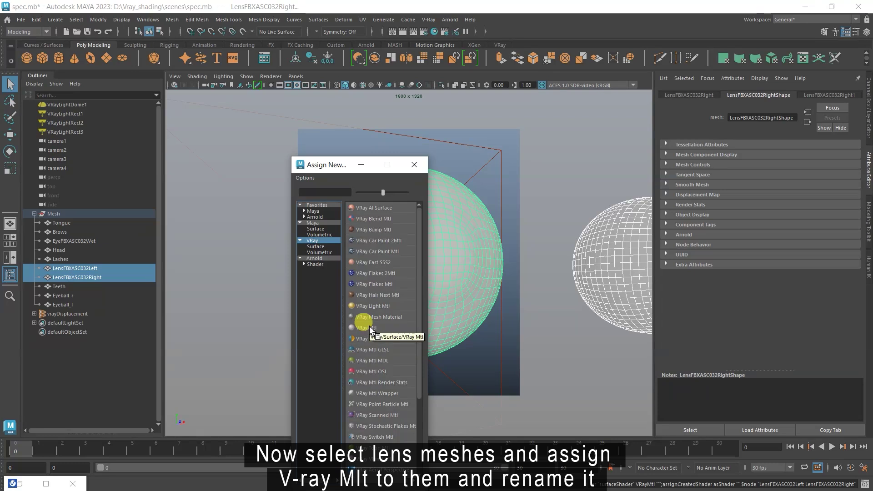
# Rename the new lens material as Eye_lens_mlt
pyautogui.doubleClick(767, 119)
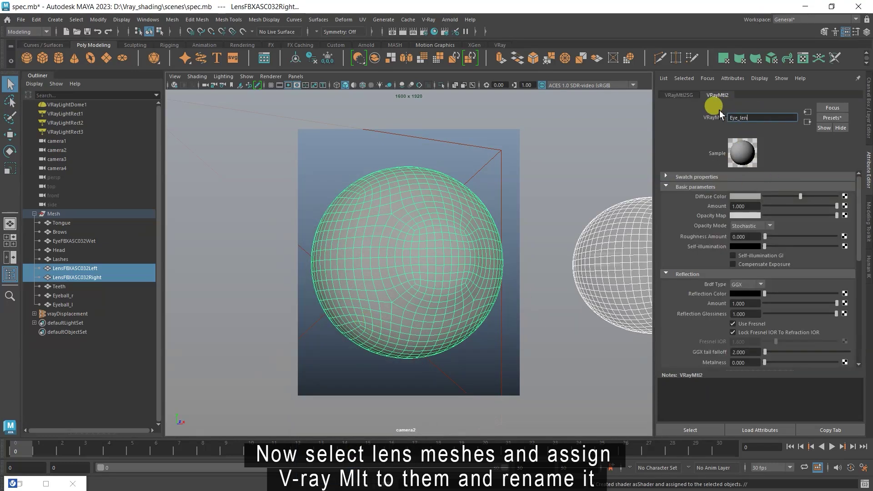
pyautogui.write('Eye_lens_mlt')
pyautogui.press('Return')
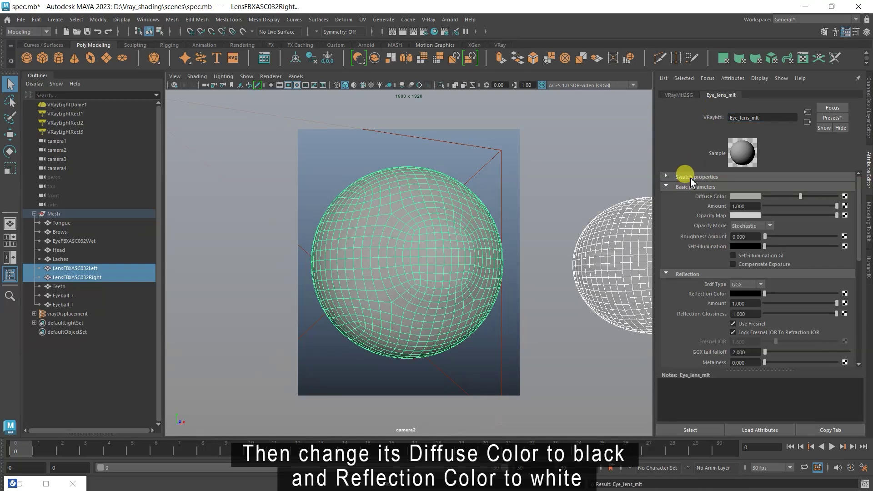
# Set the lens material's diffuse color to black and its reflection color to white
pyautogui.moveTo(803, 199); pyautogui.dragTo(760, 200)
pyautogui.scroll(-1, 688, 286)
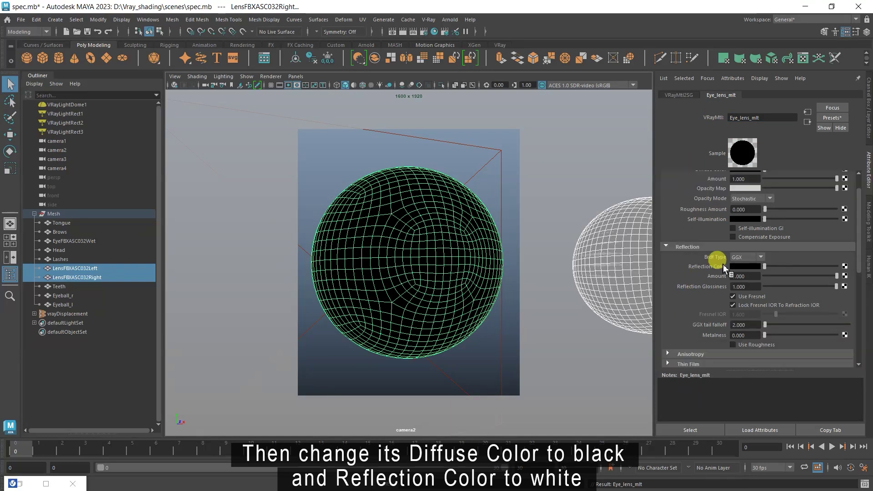
pyautogui.moveTo(763, 272); pyautogui.dragTo(843, 267)
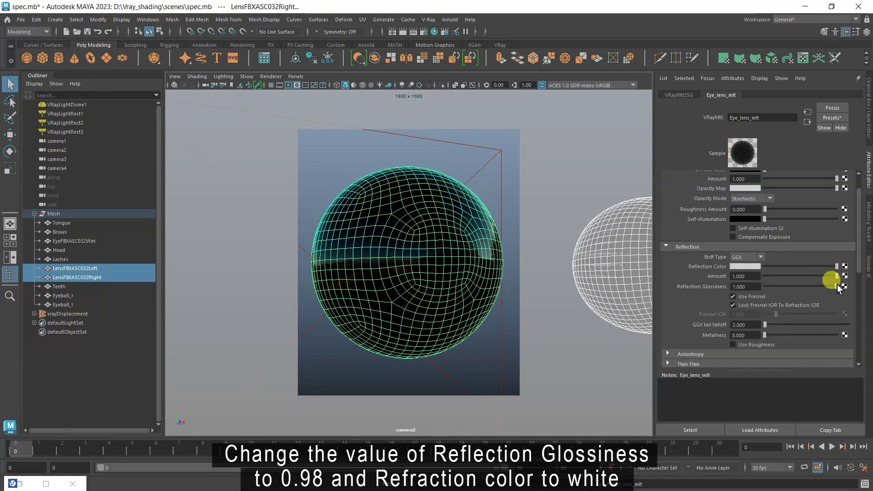
# Set the lens material's reflection glossiness to 0.98
pyautogui.click(747, 286)
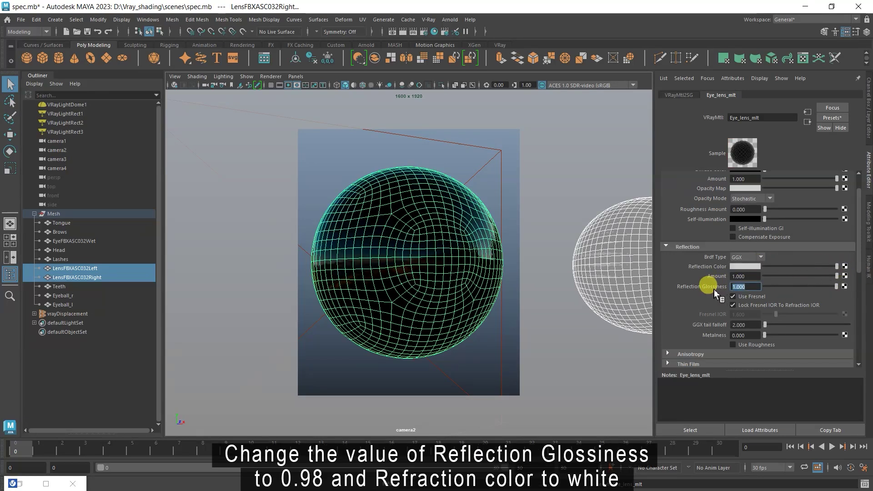
pyautogui.write('.98')
pyautogui.press('Return')
# Set the lens material's refraction color to white and its refraction IOR to 1.33
pyautogui.scroll(-5, 702, 293)
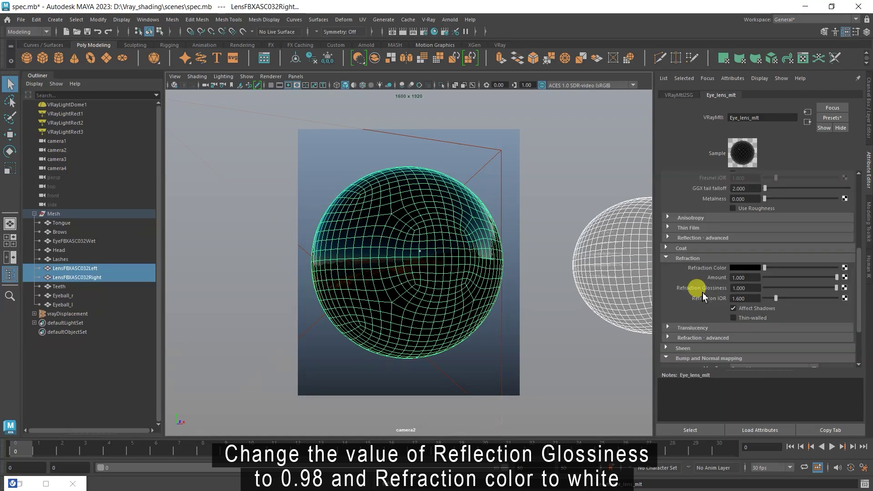
pyautogui.moveTo(766, 268); pyautogui.dragTo(846, 268)
pyautogui.moveTo(749, 298); pyautogui.dragTo(730, 299)
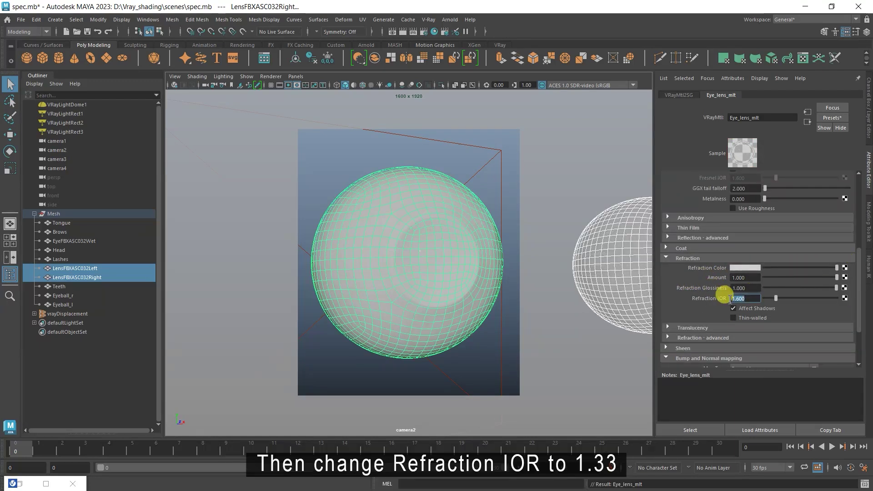
pyautogui.write('1.33')
pyautogui.press('Return')
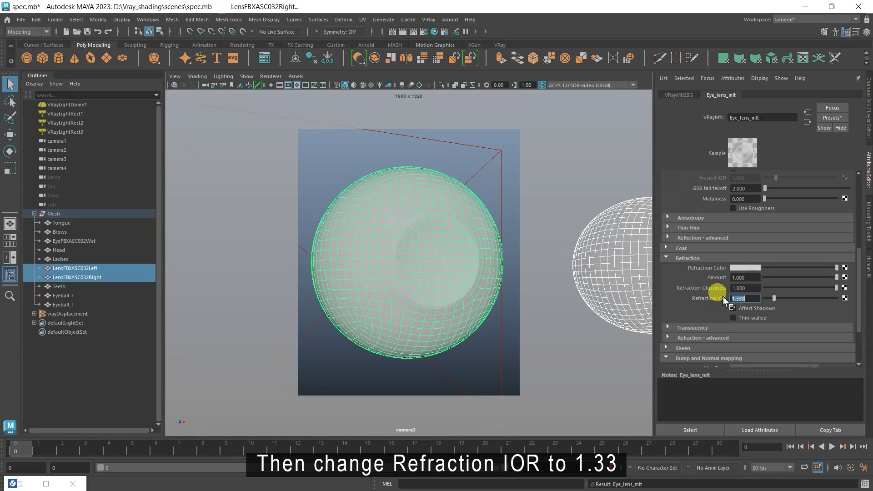
# Change the lens material's bump map type to Normal map in tangent space
pyautogui.scroll(-3, 691, 329)
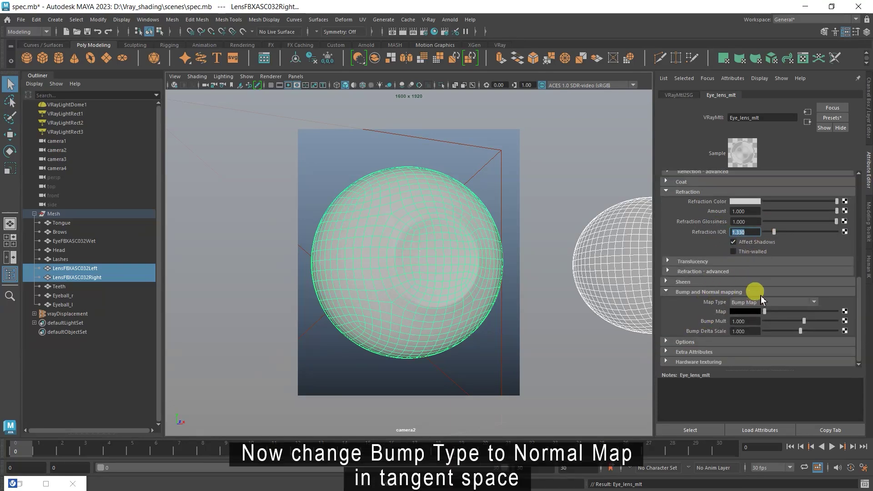
pyautogui.click(813, 302)
pyautogui.click(781, 318)
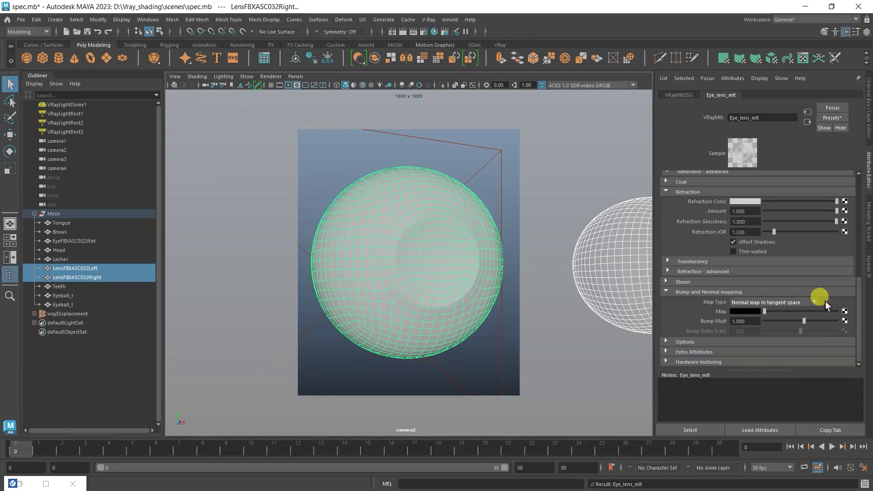
# Connect a File texture with Lens_Normal.jpg to the lens material's normal map and set its color space to Raw
pyautogui.click(844, 311)
pyautogui.click(371, 412)
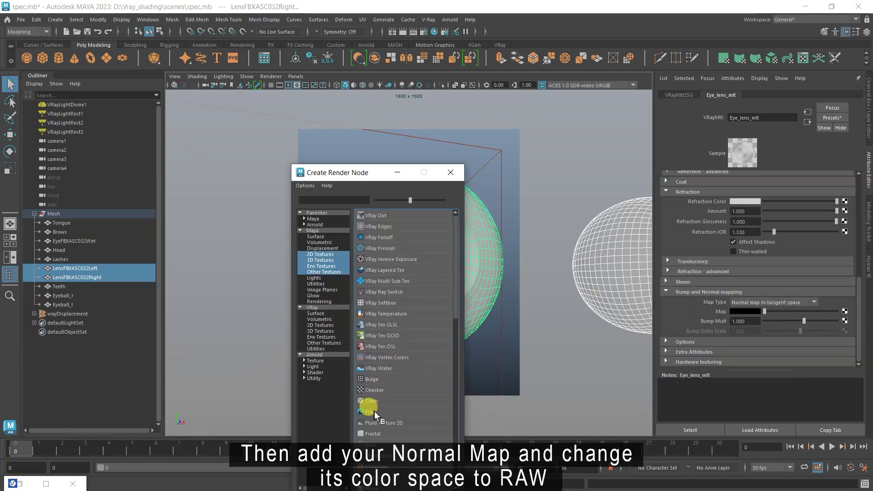
pyautogui.click(846, 219)
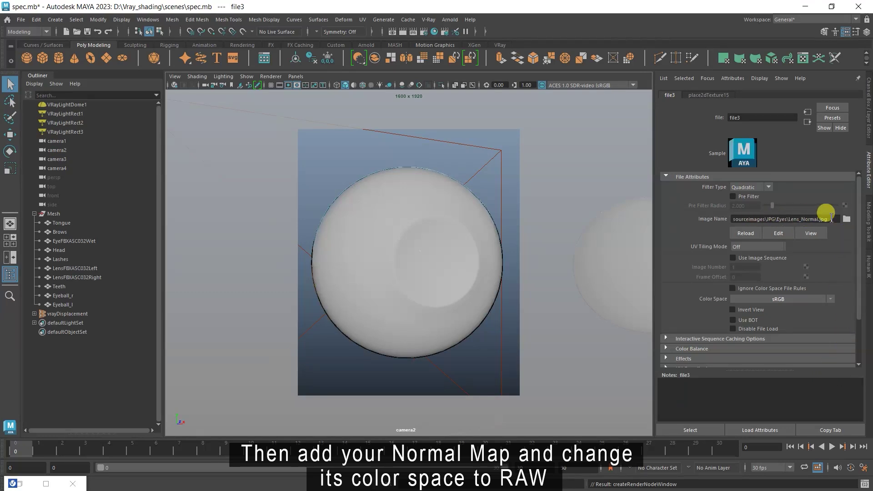
pyautogui.click(831, 299)
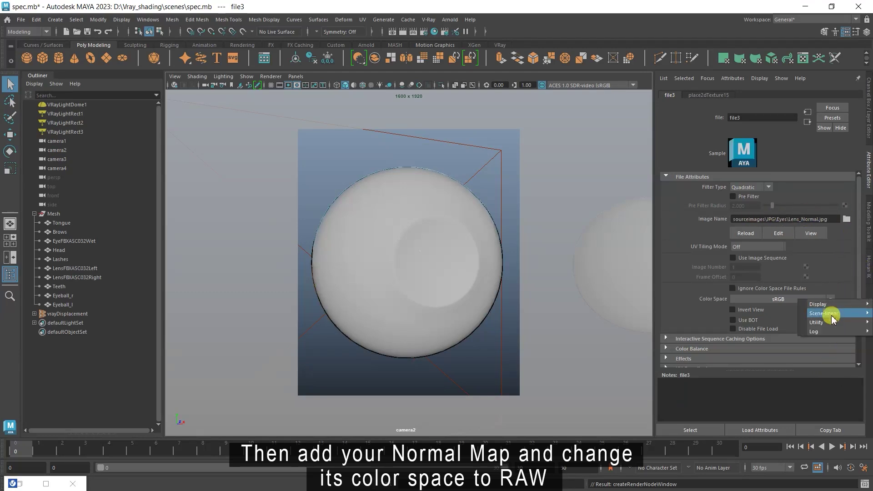
pyautogui.moveTo(826, 321)
pyautogui.click(782, 318)
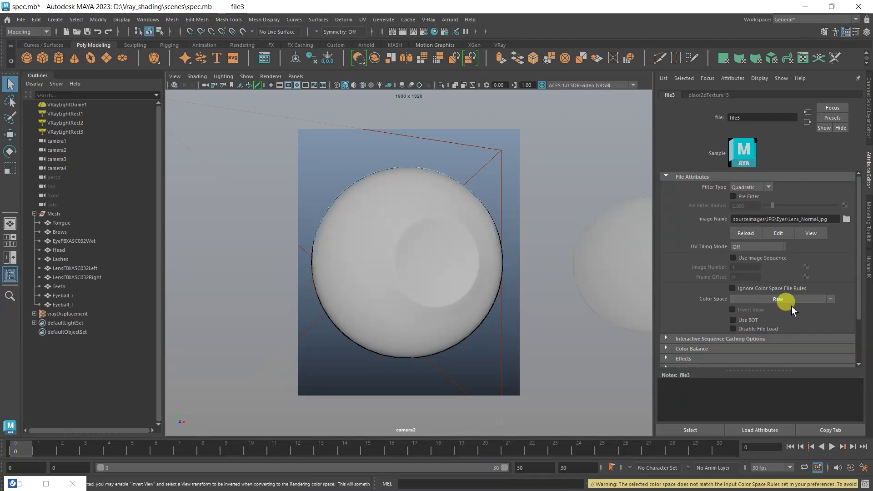
# Run an interactive render from camera2 in the V-Ray Frame Buffer, save it to the history and return to the scene
pyautogui.click(34, 483)
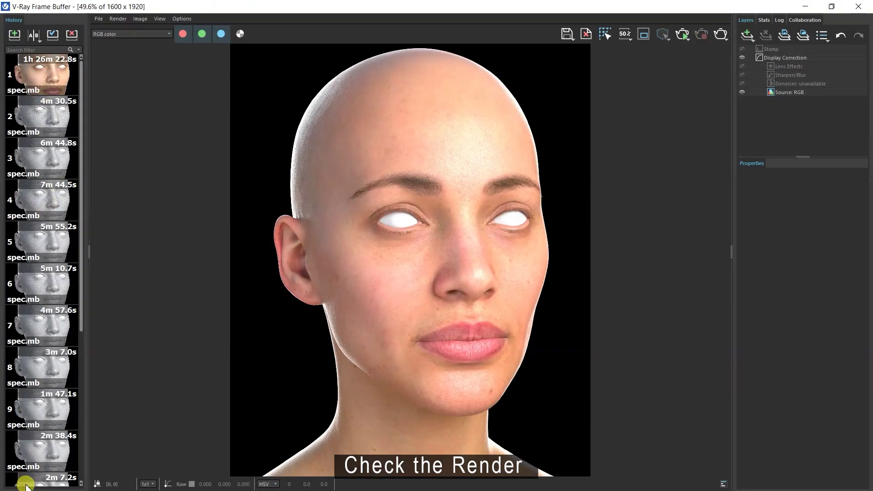
pyautogui.click(118, 19)
pyautogui.moveTo(212, 28)
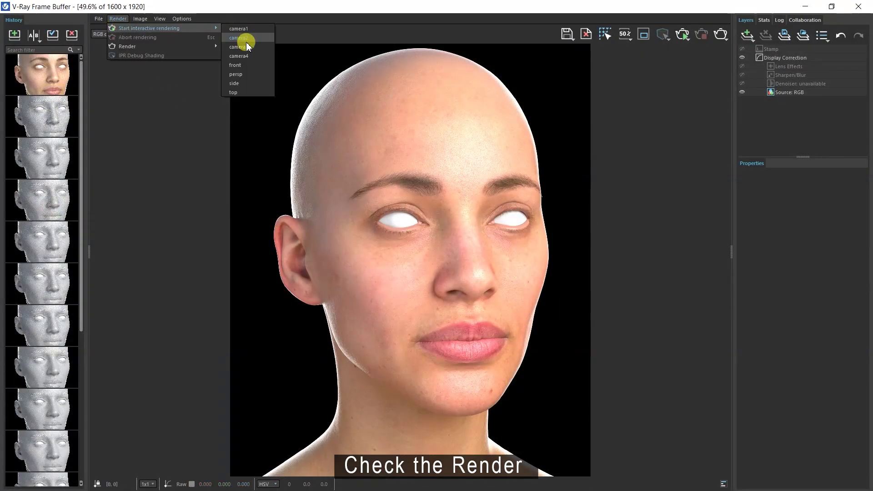
pyautogui.click(247, 40)
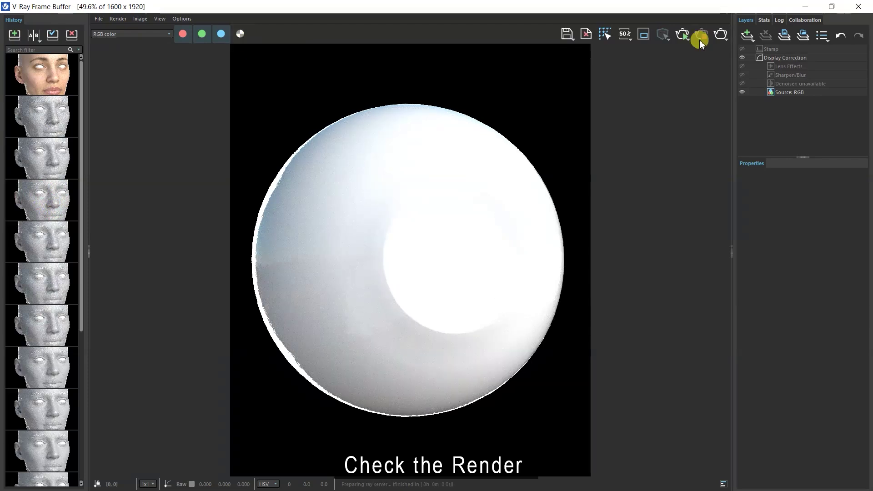
pyautogui.click(14, 34)
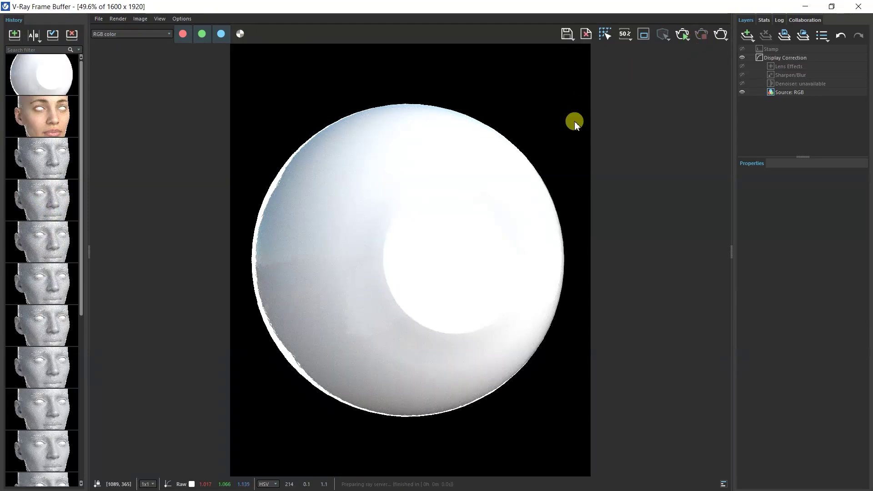
pyautogui.click(805, 7)
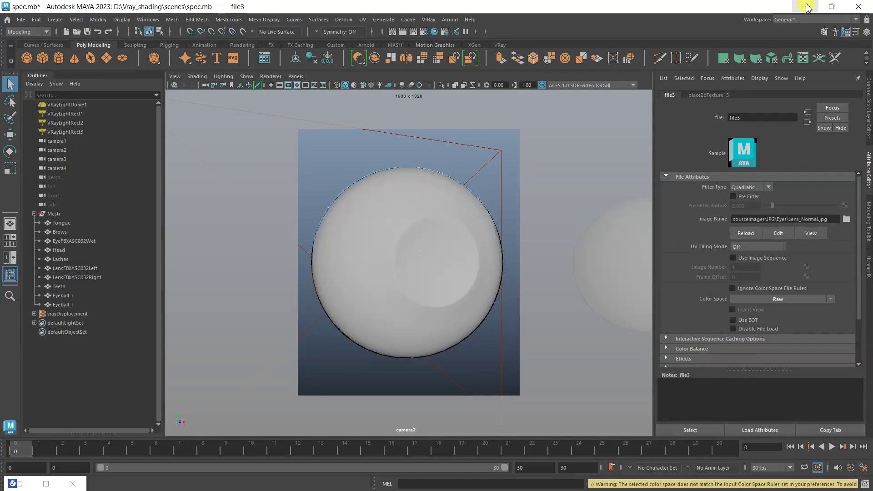
# Assign a new VRay Fast SSS2 material to both eyeball meshes, Eyeball_r and Eyeball_l
pyautogui.click(61, 296)
pyautogui.keyDown('shift'); pyautogui.click(61, 304); pyautogui.keyUp('shift')
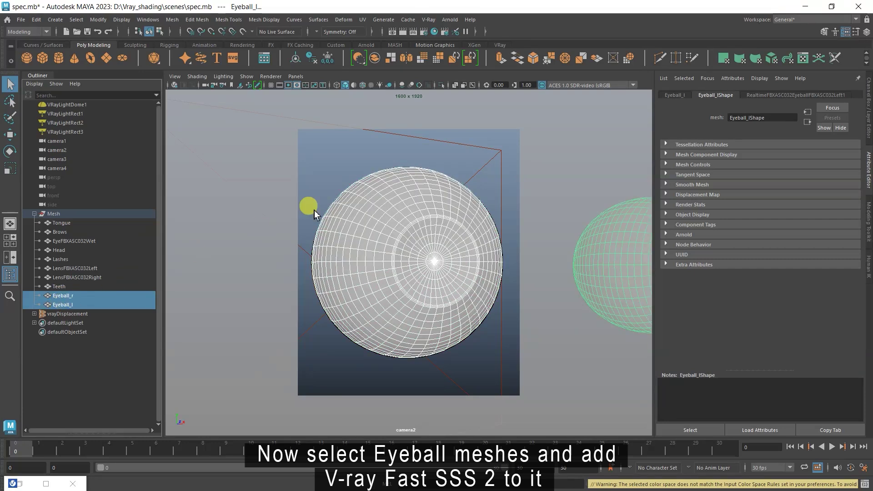
pyautogui.moveTo(350, 203); pyautogui.dragTo(339, 435, button='right')
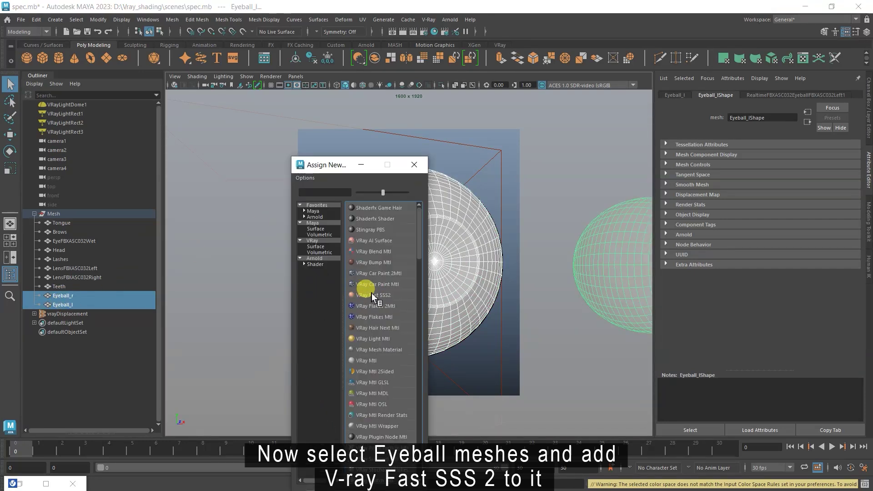
pyautogui.click(372, 294)
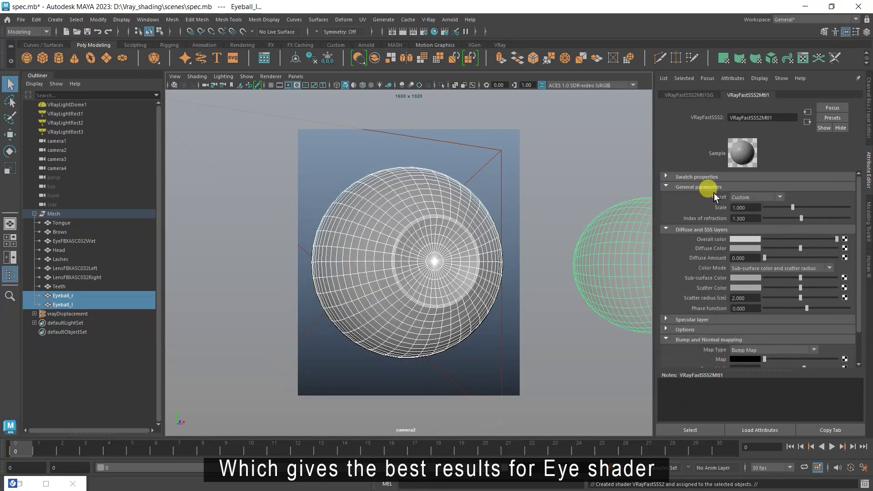
# Rename the new VRay Fast SSS2 material as Eyeball_sss
pyautogui.doubleClick(750, 118)
pyautogui.write('Eyeball_ss')
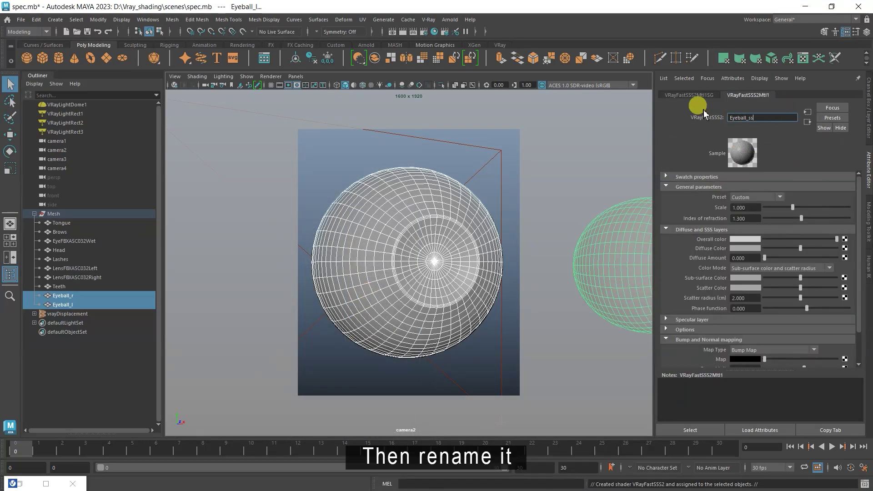
pyautogui.write('s')
pyautogui.press('Return')
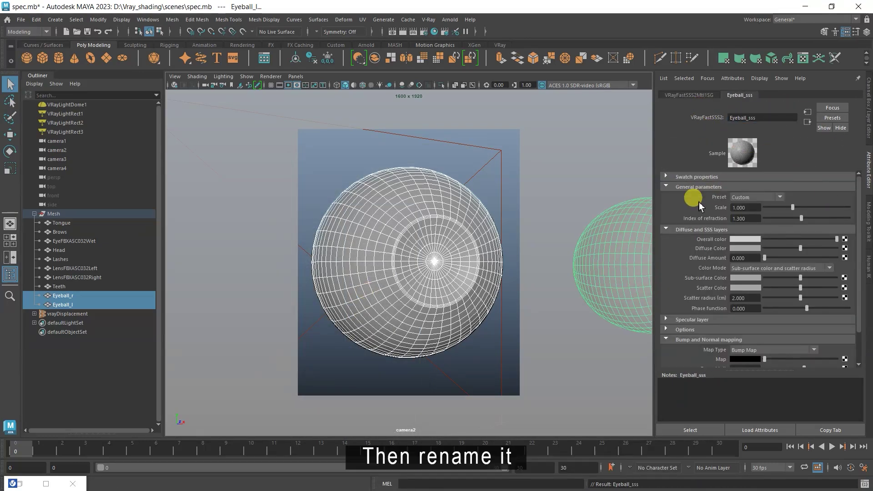
# Apply the Milk (skimmed) preset to the Eyeball_sss material and set its scale to 2
pyautogui.click(778, 197)
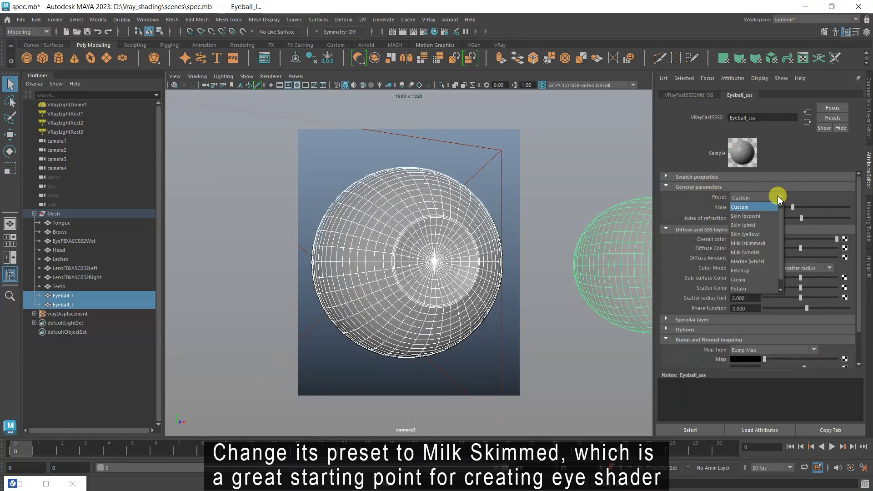
pyautogui.click(747, 243)
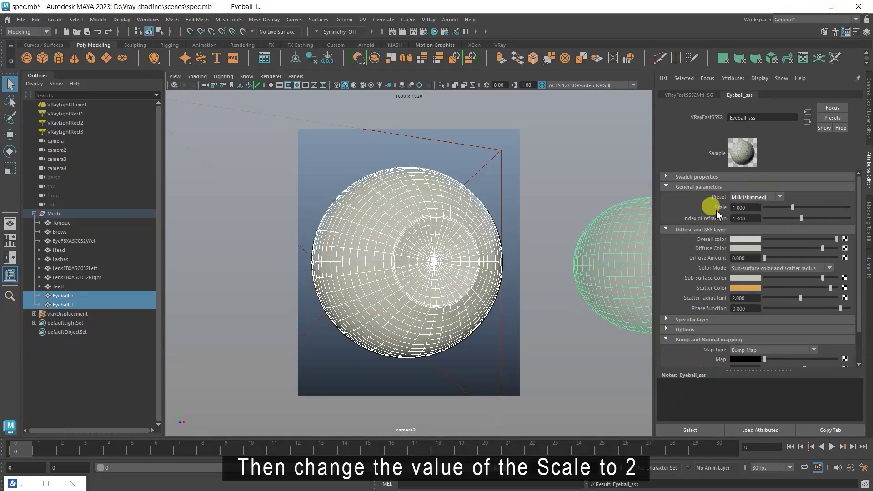
pyautogui.write('2')
pyautogui.press('Return')
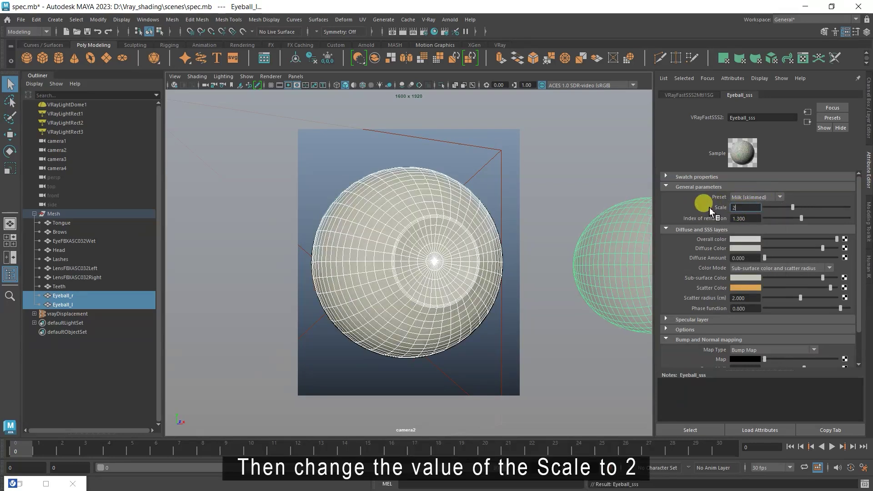
# Run an interactive render of the eyeball in the V-Ray Frame Buffer, stop it, save it to the history and return to the scene
pyautogui.click(46, 483)
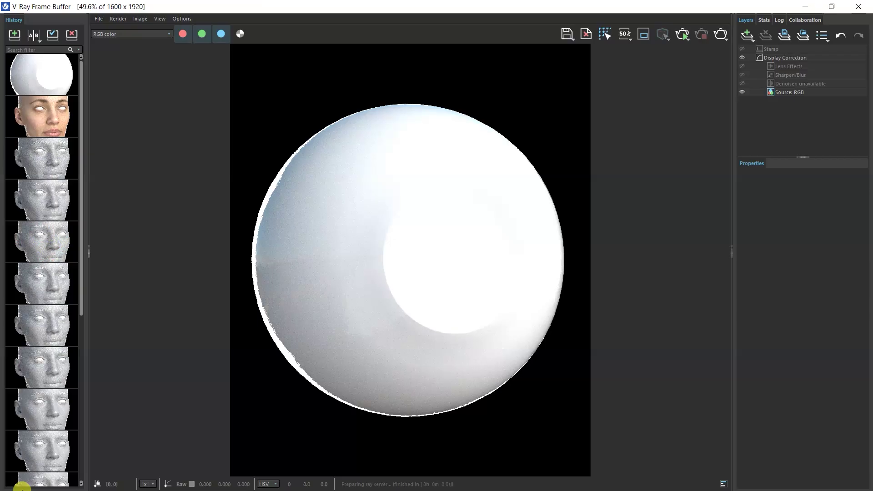
pyautogui.click(680, 33)
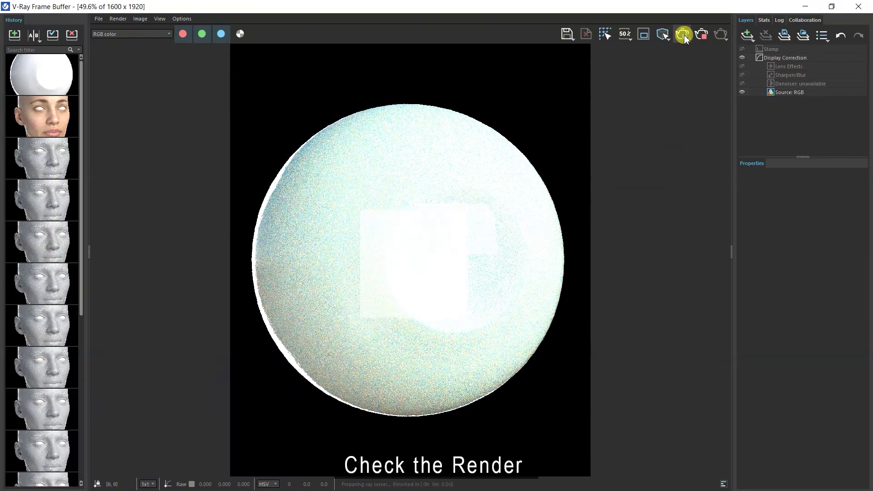
pyautogui.click(701, 35)
pyautogui.click(14, 35)
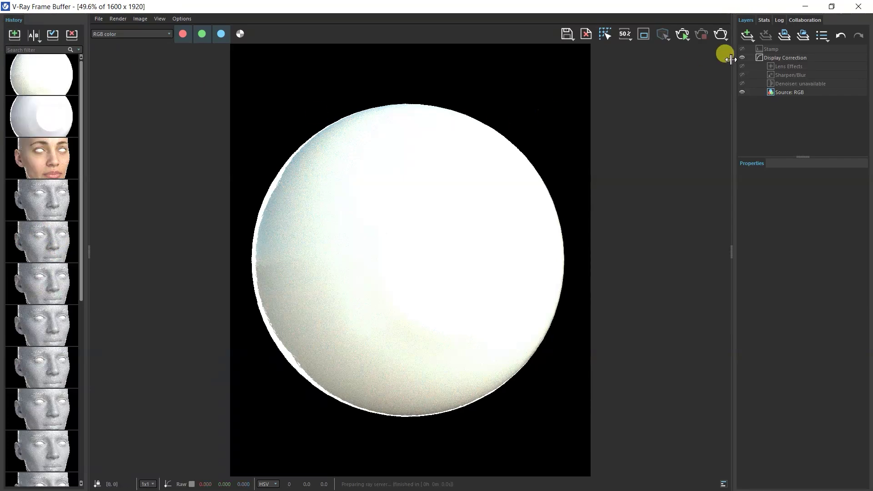
pyautogui.click(804, 6)
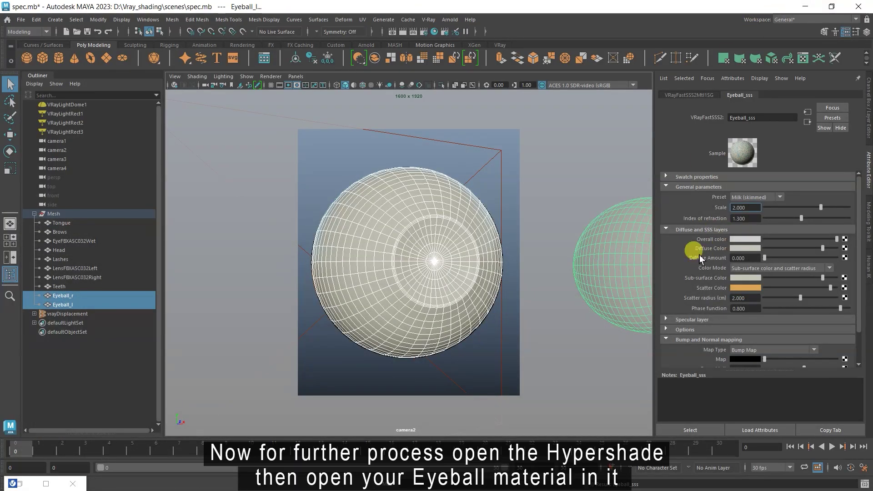
# Graph the Eyeball_sss material in the Hypershade and connect the Eyes_Balls_Diffuse.jpg texture to its sub-surface color
pyautogui.click(434, 32)
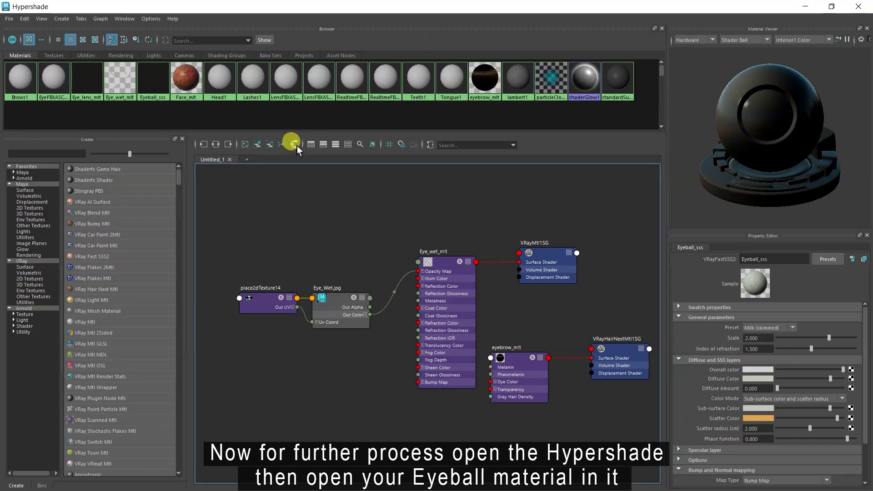
pyautogui.click(295, 146)
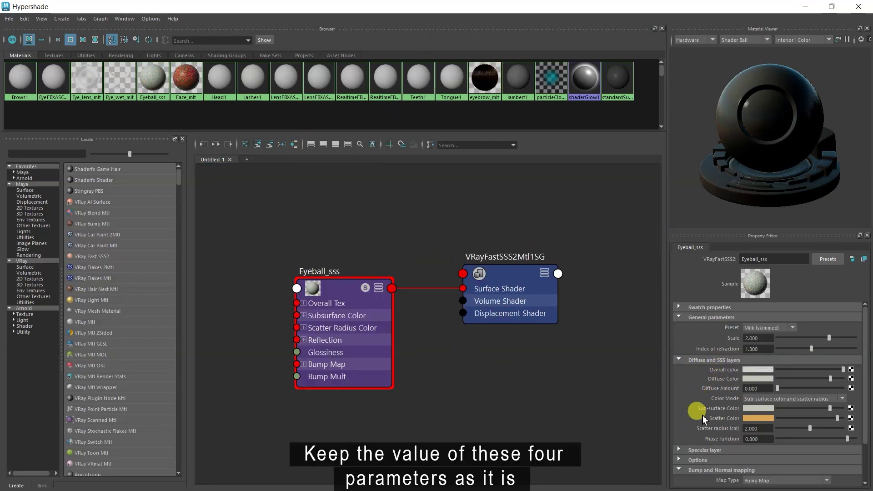
pyautogui.scroll(-4, 538, 391)
pyautogui.scroll(2, 539, 391)
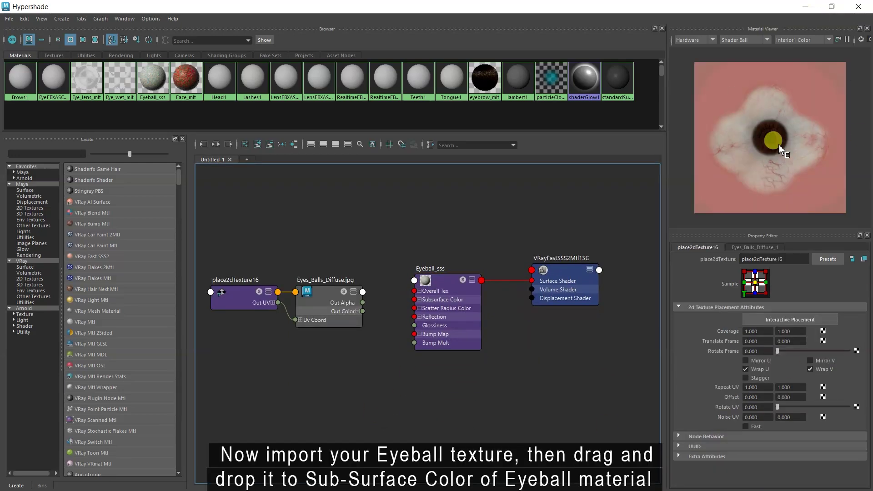
pyautogui.click(435, 281)
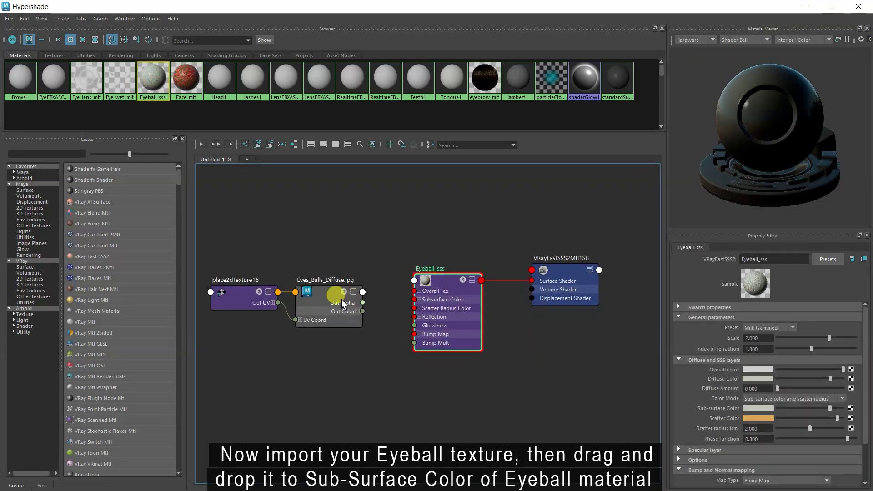
pyautogui.moveTo(336, 305); pyautogui.dragTo(705, 407, button='middle')
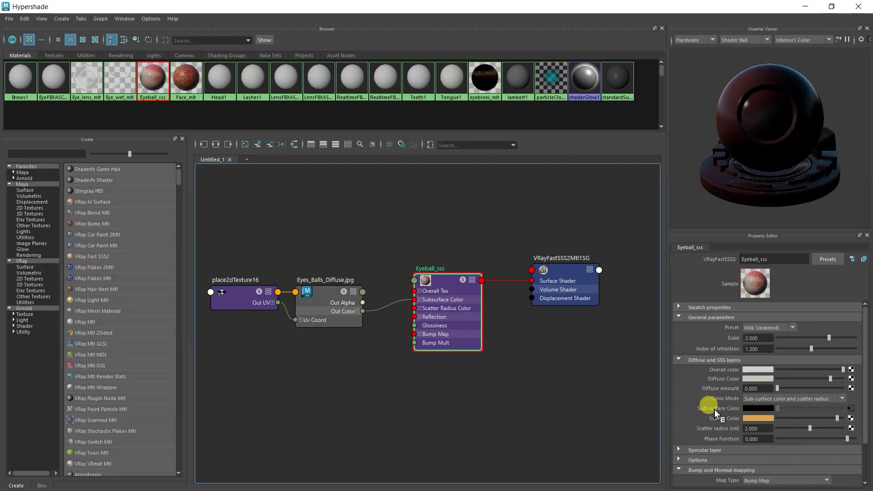
# Change the Eyeball_sss scatter color to a light blue with hue 216.92 and saturation 0.353
pyautogui.click(757, 418)
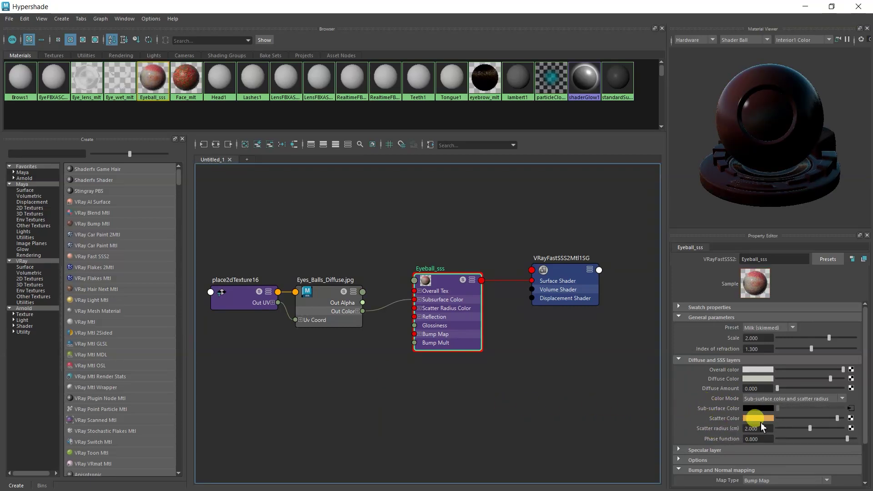
pyautogui.doubleClick(681, 443)
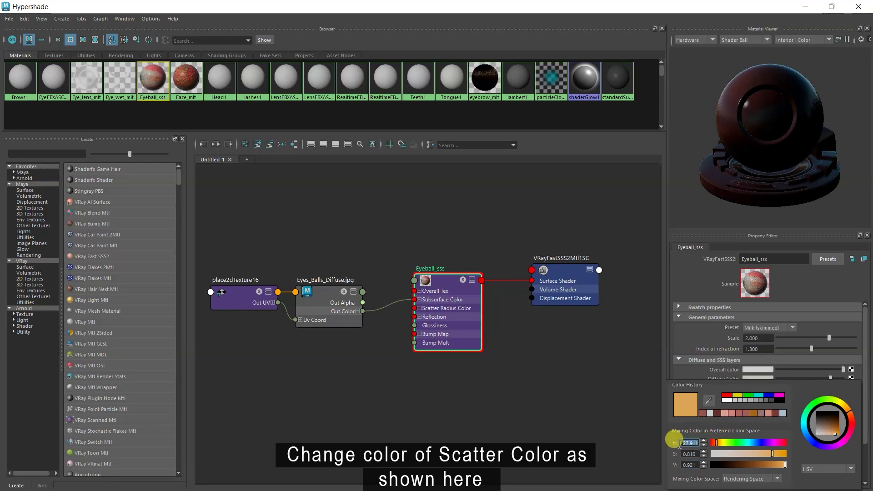
pyautogui.write('216.92')
pyautogui.press('Tab')
pyautogui.write('.353')
pyautogui.press('Return')
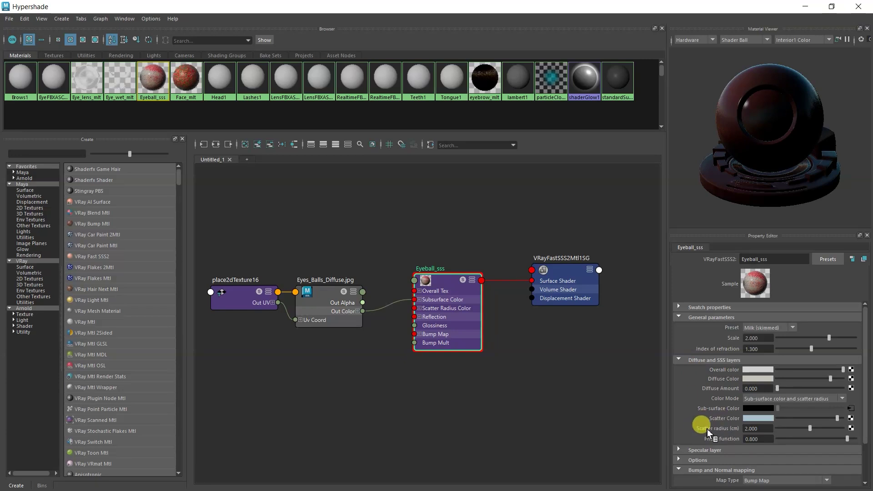
# Expand the Eyeball_sss specular layer settings and inspect the Eyes_Balls_Spec.jpg and Eyes_Balls_Glossiness.png texture nodes
pyautogui.scroll(-2, 709, 423)
pyautogui.click(704, 402)
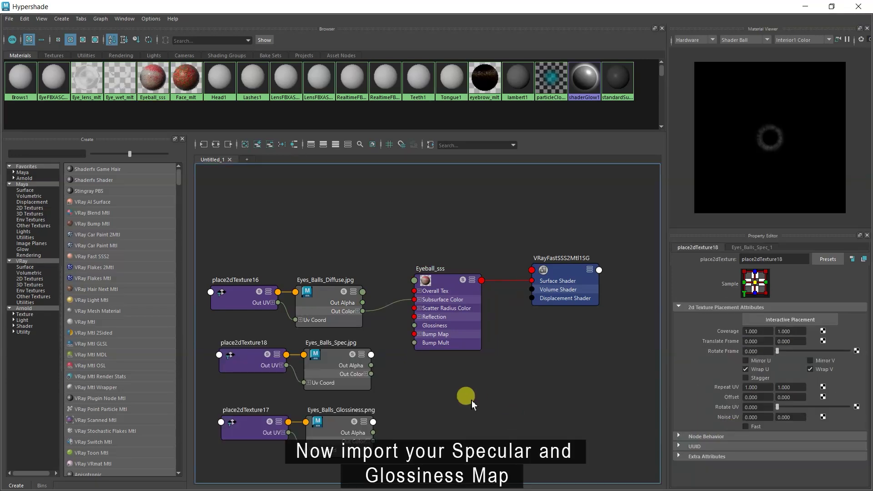
pyautogui.click(334, 354)
pyautogui.click(340, 422)
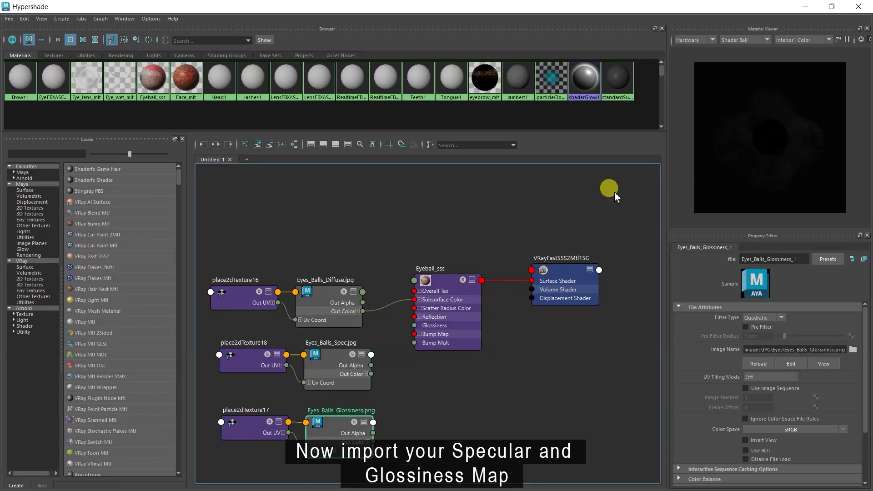
# Set the Eyes_Balls_Spec.jpg texture's color space to Raw and enable Alpha Is Luminance in its color balance
pyautogui.click(332, 357)
pyautogui.click(840, 429)
pyautogui.click(777, 442)
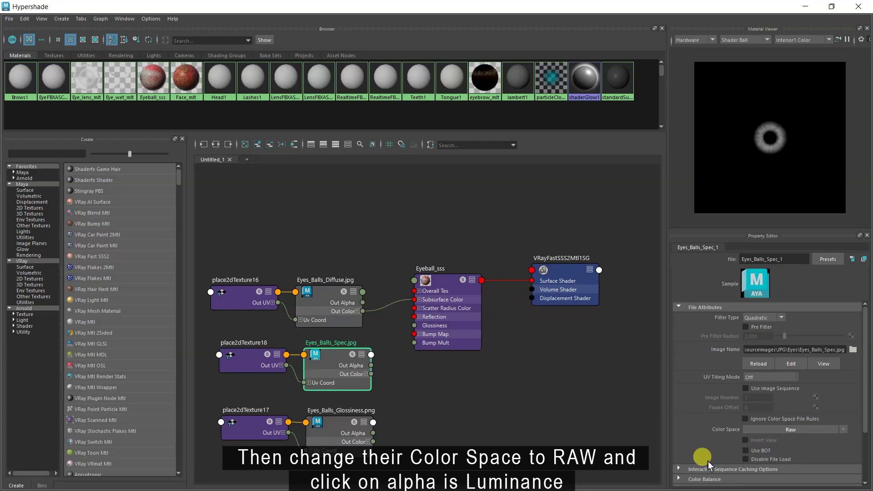
pyautogui.scroll(-3, 708, 461)
pyautogui.click(704, 411)
pyautogui.click(745, 477)
# Set the Eyes_Balls_Glossiness.png texture's color space to Raw and enable Alpha Is Luminance
pyautogui.click(317, 420)
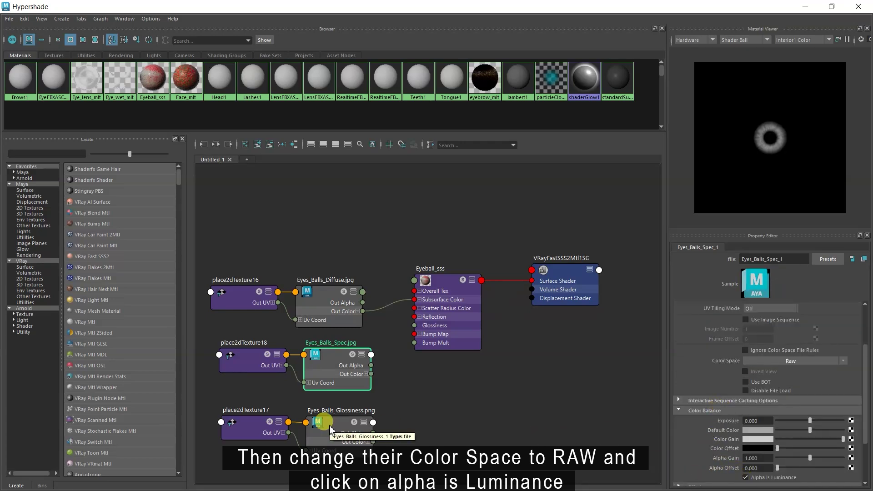
pyautogui.click(840, 361)
pyautogui.click(783, 383)
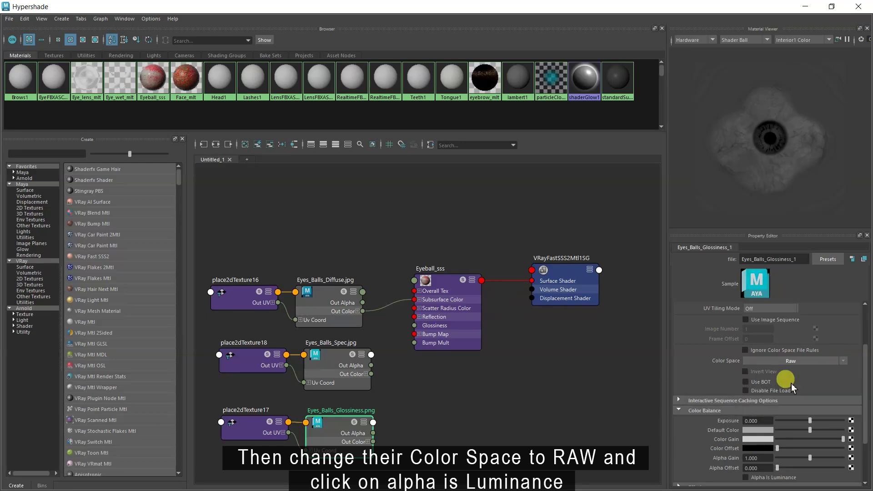
pyautogui.click(745, 478)
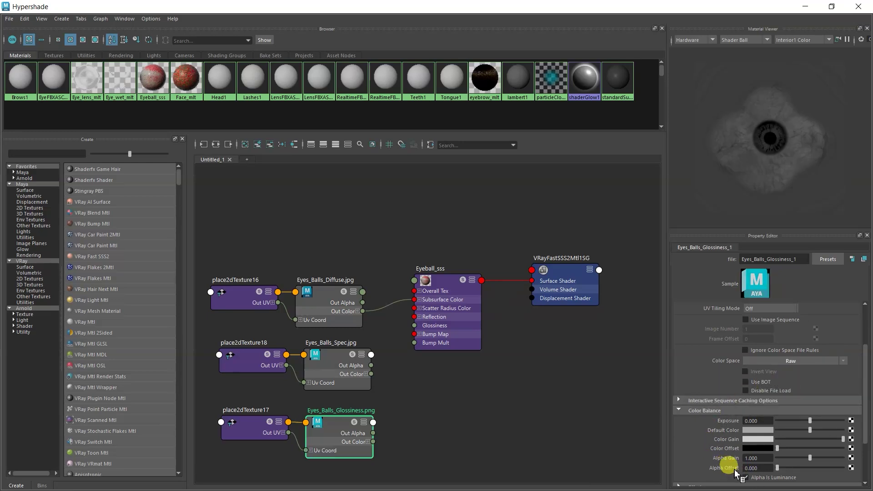
# Connect Eyes_Balls_Spec.jpg to the eyeball material's specular amount and Eyes_Balls_Glossiness.png to its specular glossiness
pyautogui.click(442, 289)
pyautogui.moveTo(313, 372); pyautogui.dragTo(722, 361, button='middle')
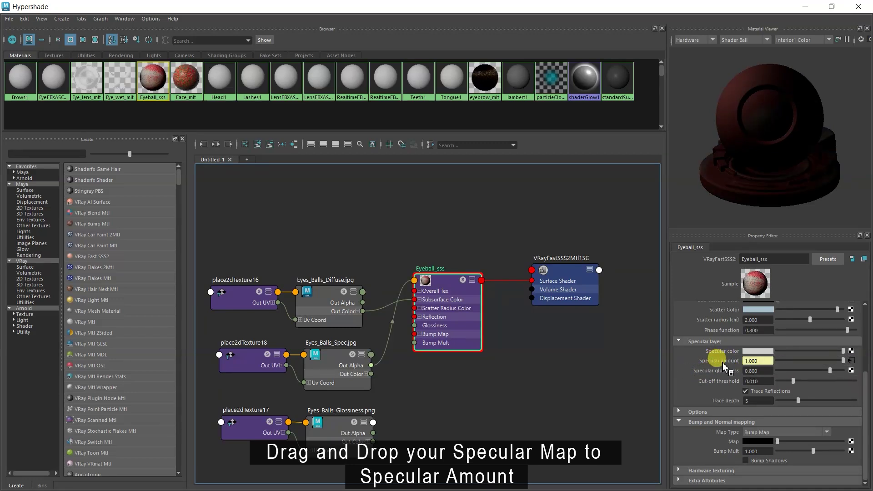
pyautogui.moveTo(336, 432); pyautogui.dragTo(705, 372, button='middle')
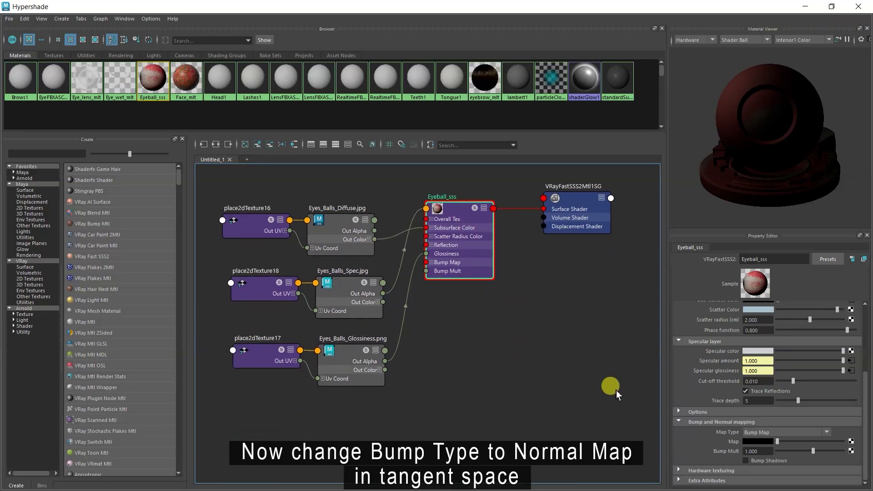
# Change the Eyeball_sss material's bump map type to Normal map in tangent space
pyautogui.click(787, 432)
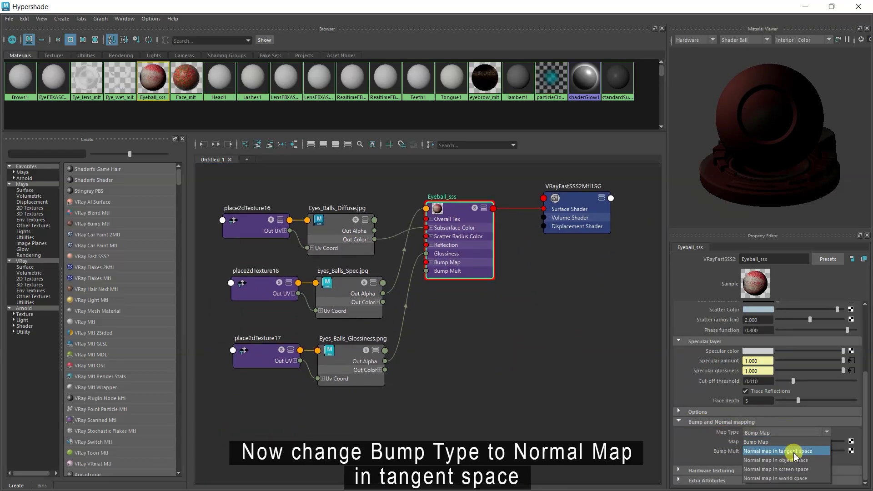
pyautogui.click(796, 450)
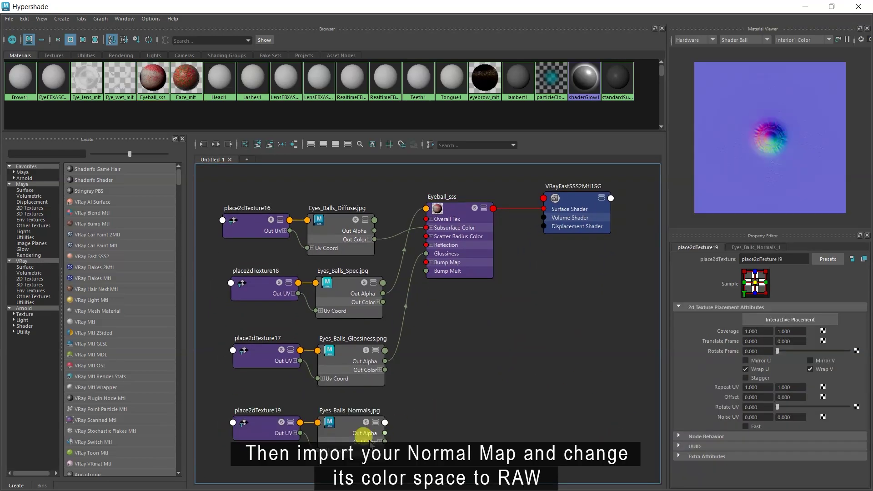
# Set the Eyes_Balls_Normals.jpg texture's color space to Raw and connect it to the Eyeball_sss bump map
pyautogui.click(344, 436)
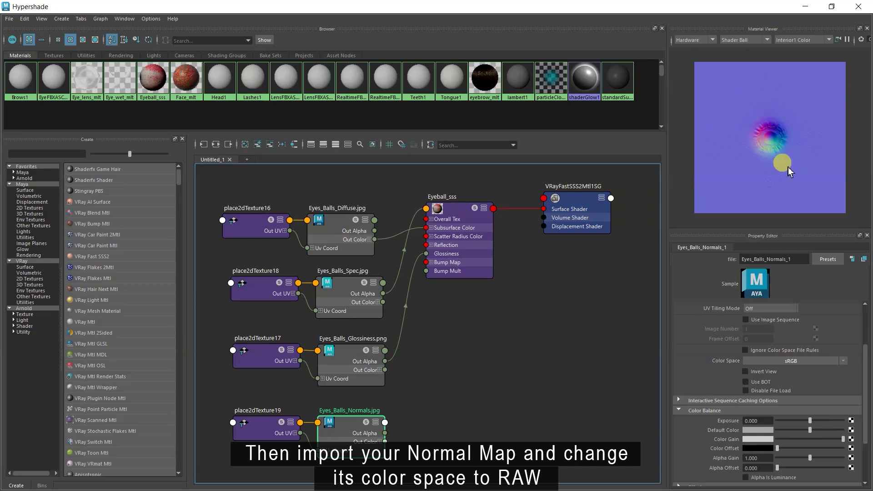
pyautogui.click(838, 360)
pyautogui.moveTo(829, 384)
pyautogui.click(766, 384)
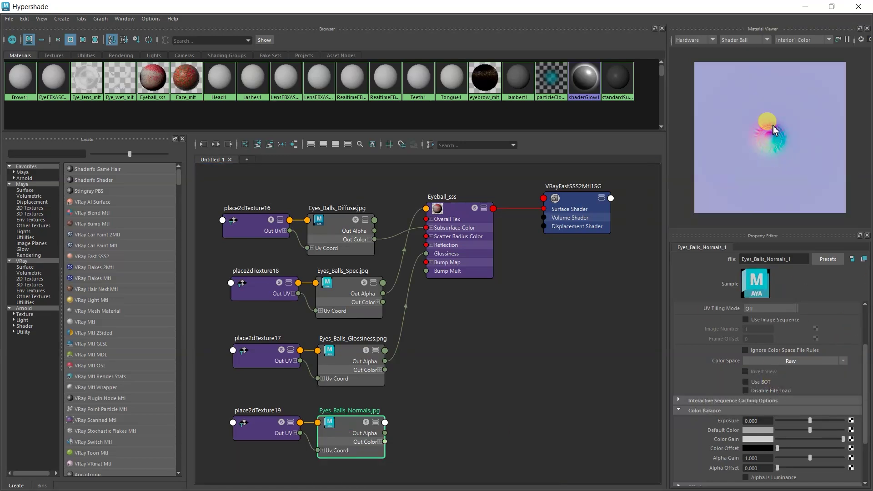
pyautogui.click(452, 202)
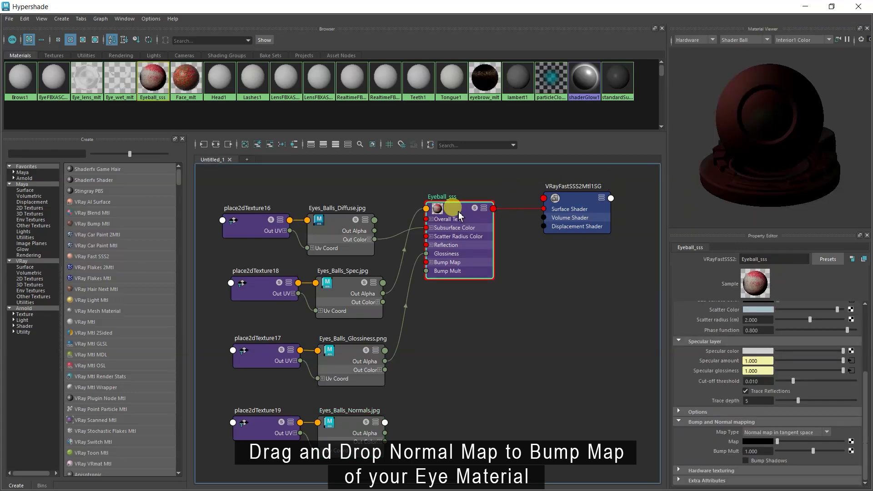
pyautogui.moveTo(351, 425); pyautogui.dragTo(722, 442, button='middle')
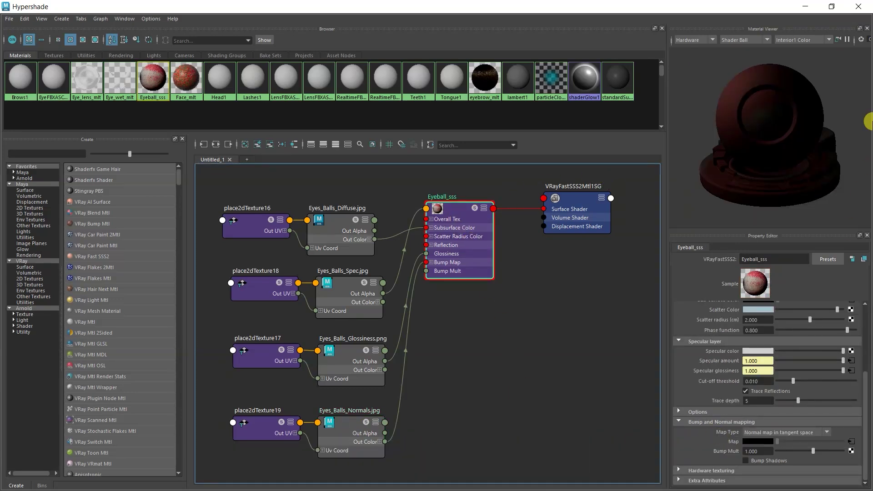
# Render the textured eyeball interactively in the V-Ray Frame Buffer, save the result to the history and return to the scene
pyautogui.click(805, 6)
pyautogui.click(30, 486)
pyautogui.click(684, 34)
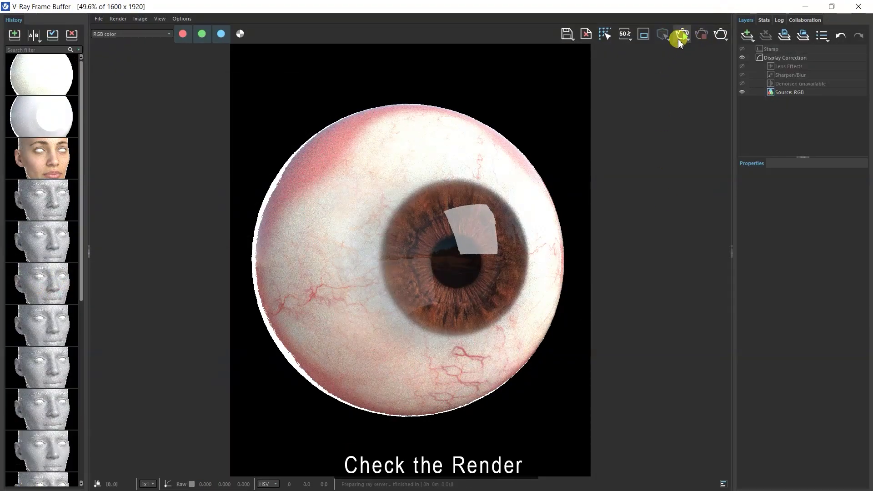
pyautogui.click(15, 34)
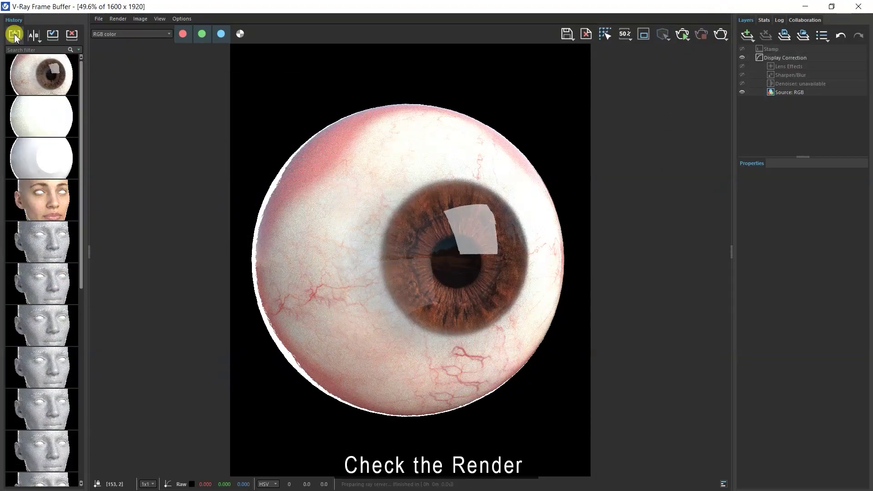
pyautogui.click(804, 6)
# Select VRayLightRect1 and look through its light attributes, including the size, directionality and texture settings
pyautogui.click(71, 114)
pyautogui.scroll(-10, 698, 229)
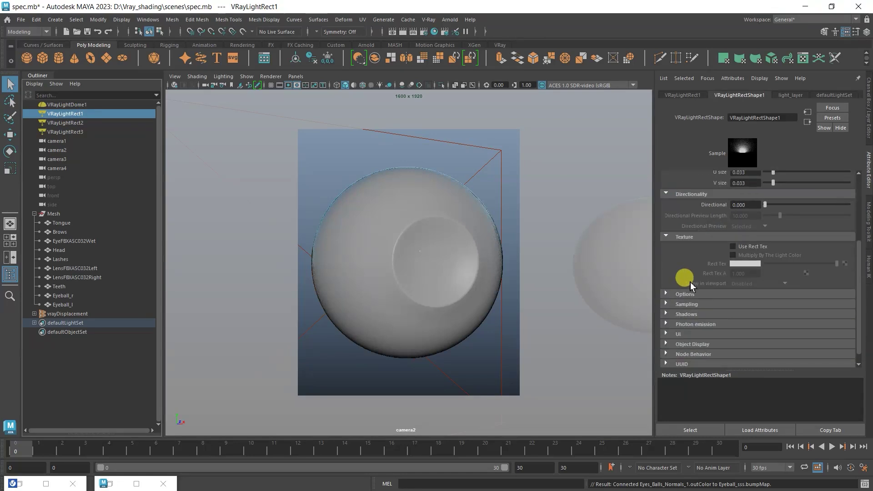
pyautogui.scroll(5, 724, 317)
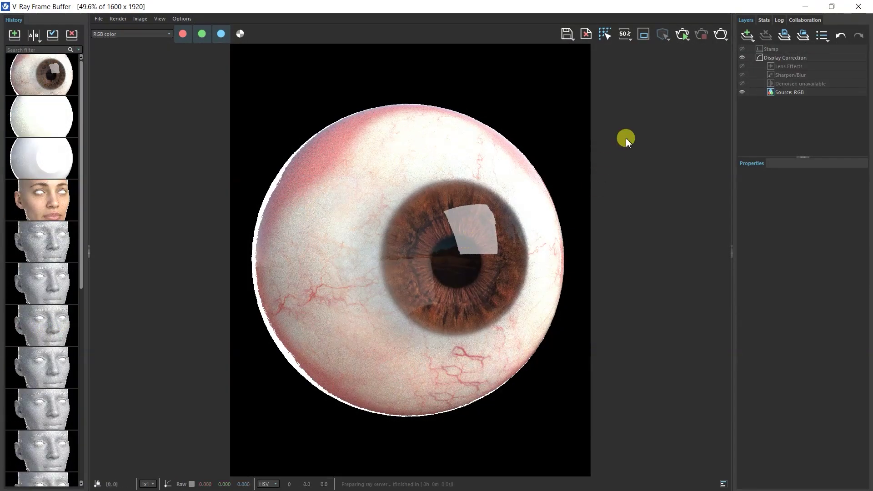
# Render the eyeball interactively in the V-Ray Frame Buffer, save the image to the history and return to the scene
pyautogui.click(681, 35)
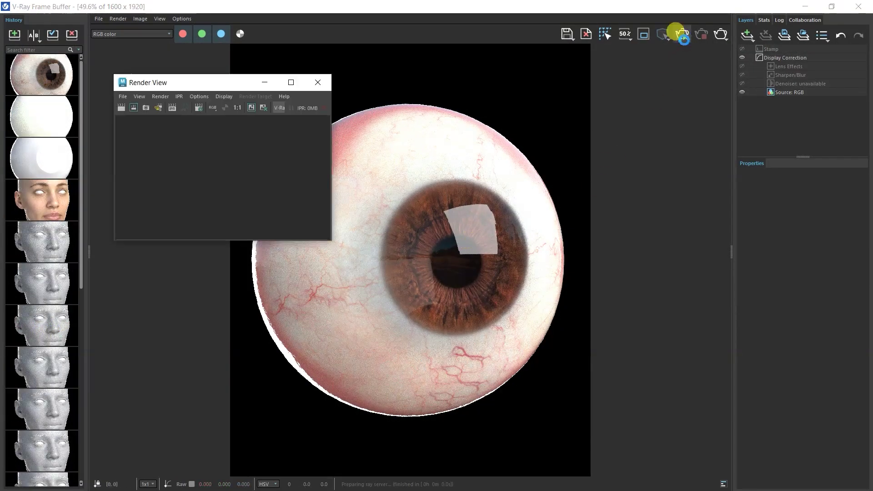
pyautogui.click(14, 35)
pyautogui.click(805, 6)
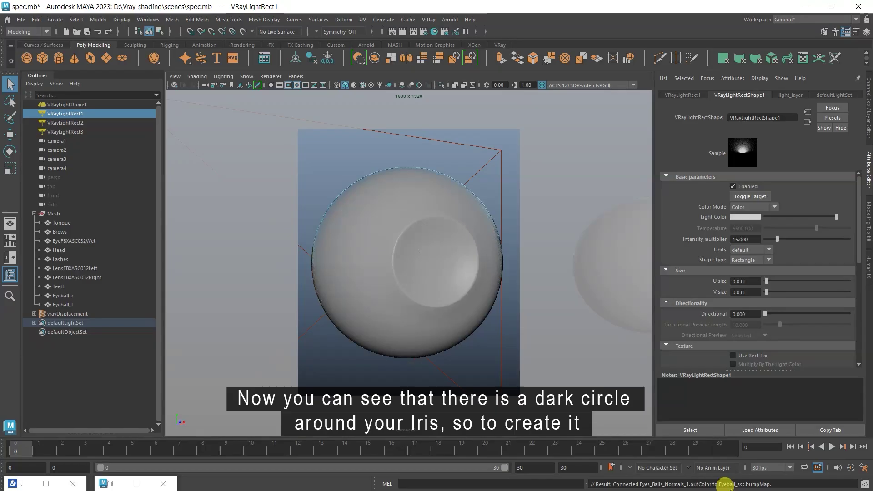
# Create a new VRay Mtl in the Hypershade graph above the eyeball network and name it cornea_black
pyautogui.click(109, 482)
pyautogui.click(84, 321)
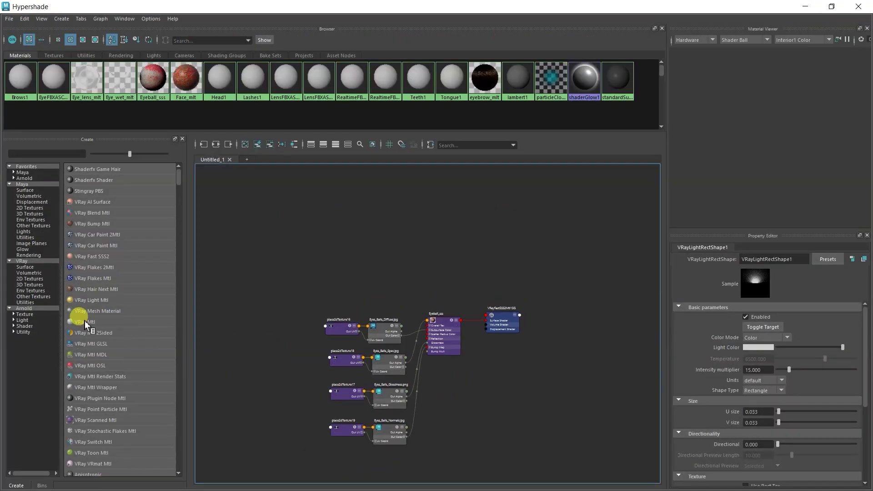
pyautogui.click(404, 203)
pyautogui.click(773, 258)
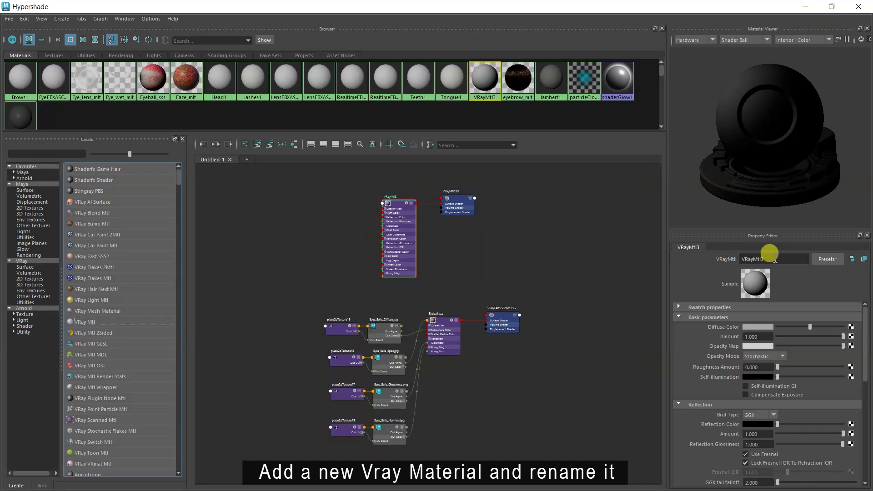
pyautogui.moveTo(773, 257); pyautogui.dragTo(732, 266)
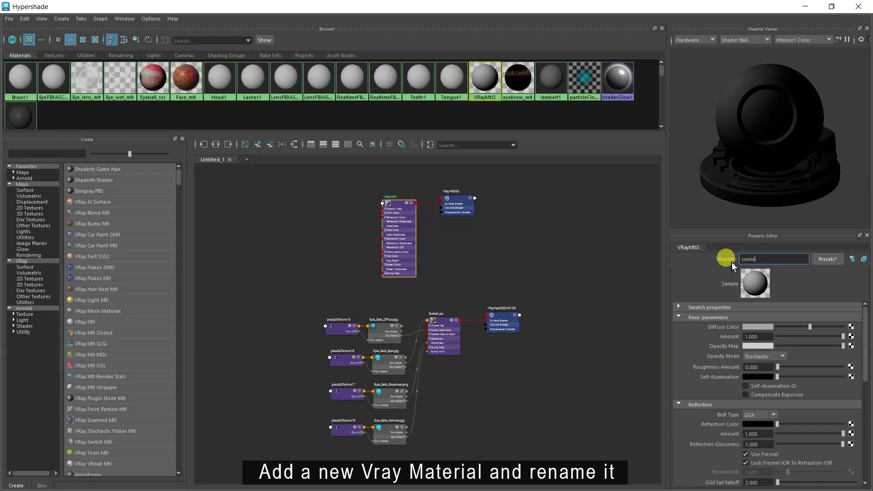
pyautogui.press('Return')
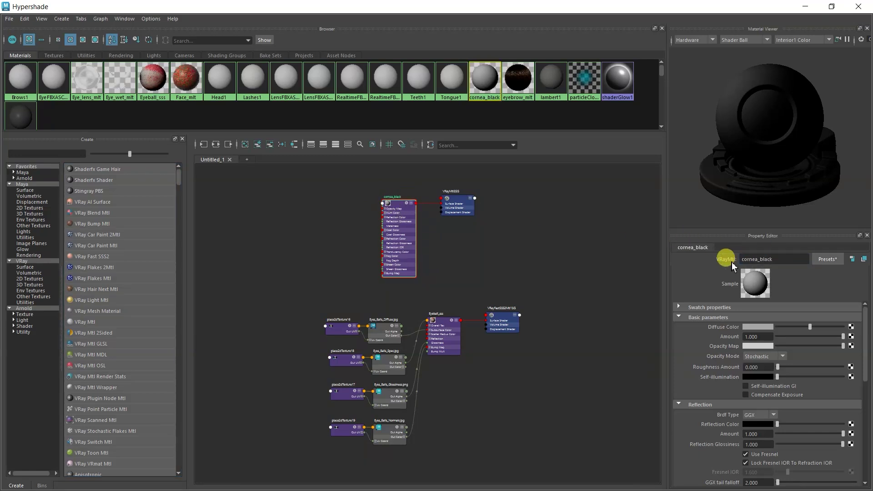
# Set cornea_black's diffuse color to black and its reflection color to a dark red matching the iris
pyautogui.moveTo(811, 330); pyautogui.dragTo(774, 331)
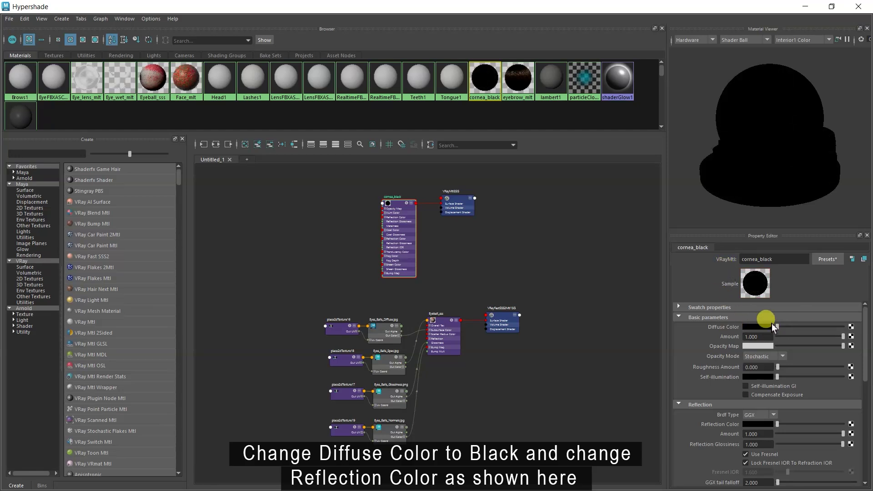
pyautogui.click(757, 424)
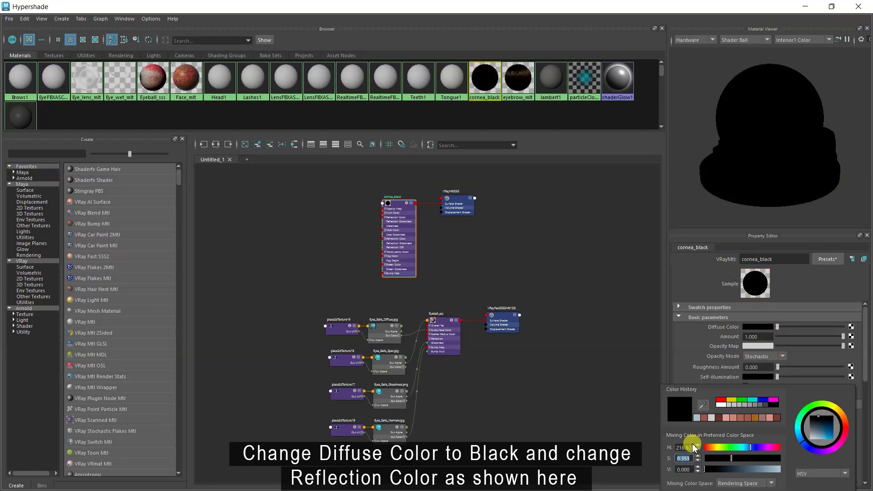
pyautogui.write('8.99')
pyautogui.press('Tab')
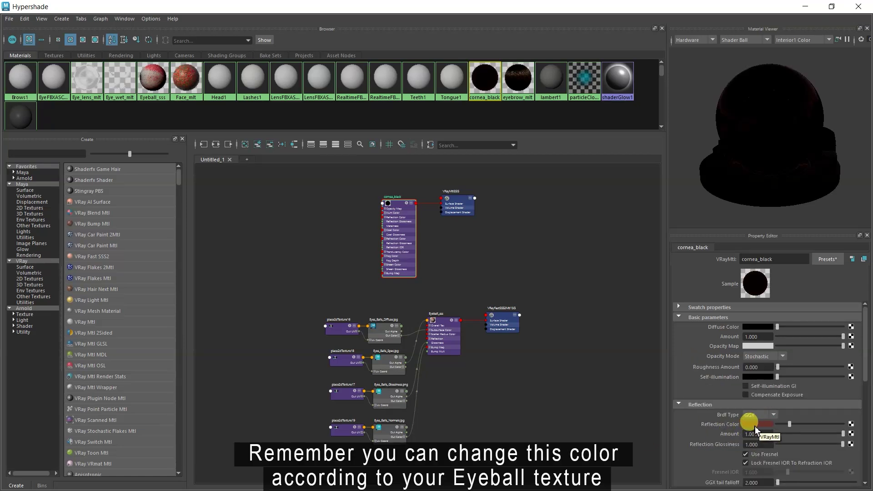
# Create a VRay Blend material beside the eyeball network and name it Eyeball_blend1
pyautogui.keyDown('alt'); pyautogui.moveTo(641, 399); pyautogui.dragTo(562, 406, button='middle'); pyautogui.keyUp('alt')
pyautogui.press('Tab')
pyautogui.write('vrayb')
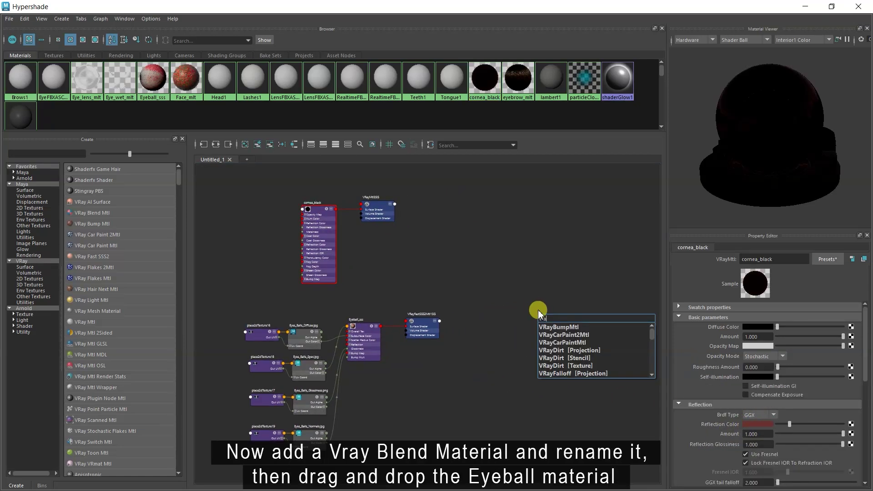
pyautogui.click(558, 343)
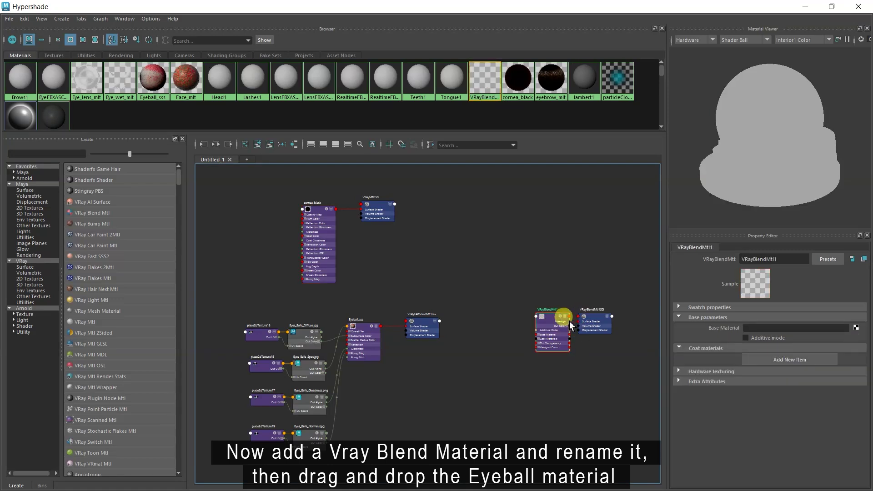
pyautogui.doubleClick(773, 258)
pyautogui.write('Eyeball_blend1')
pyautogui.press('Return')
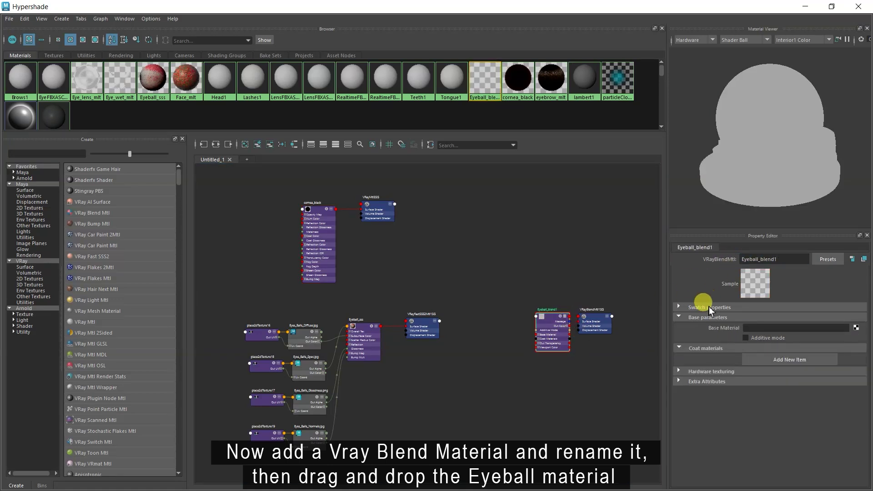
# Use Eyeball_sss as Eyeball_blend1's base material and add a coat item with cornea_black as its coat material
pyautogui.moveTo(354, 326); pyautogui.dragTo(711, 331, button='middle')
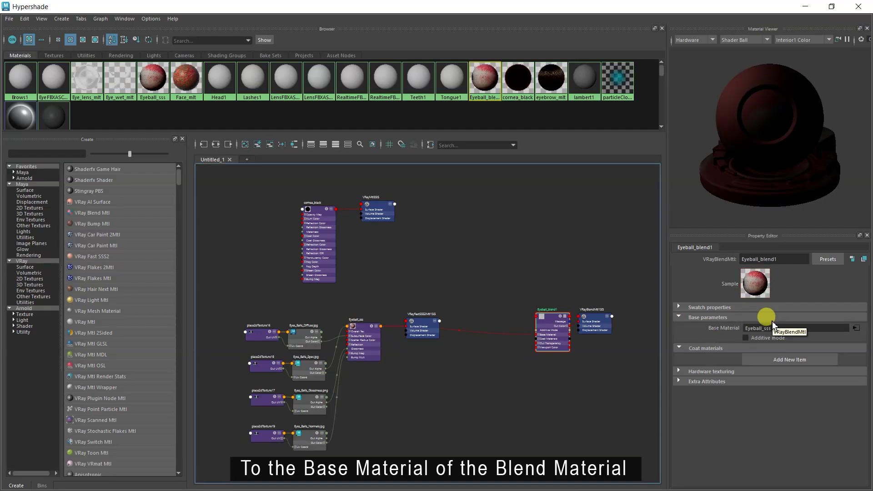
pyautogui.click(770, 359)
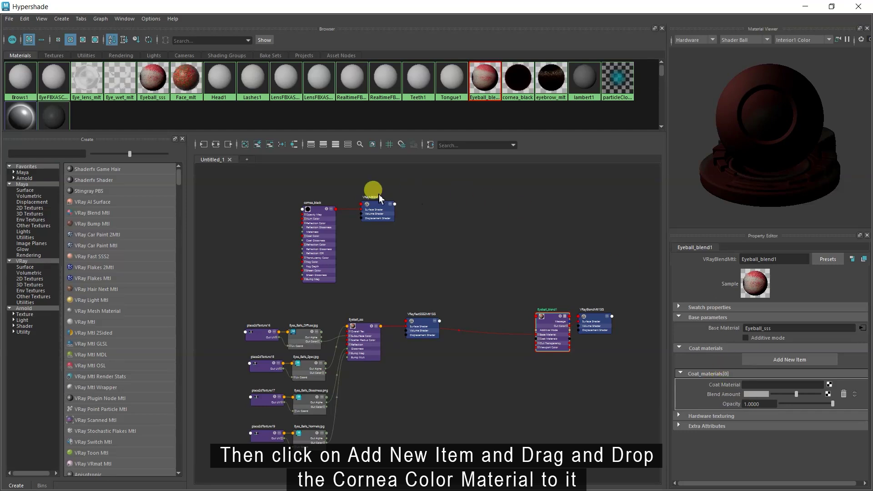
pyautogui.moveTo(306, 202); pyautogui.dragTo(723, 387, button='middle')
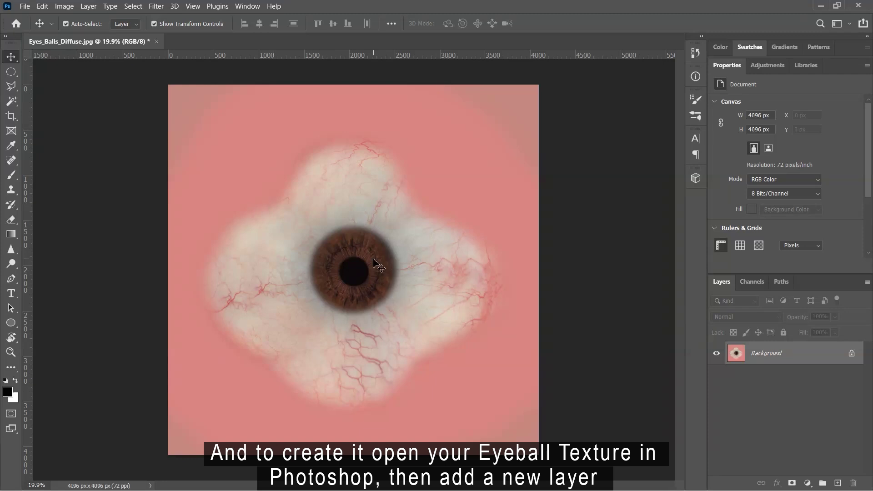
# In Photoshop, add a black-filled layer and an empty layer above Eyes_Balls_Diffuse.jpg, and hide the black layer
pyautogui.click(838, 483)
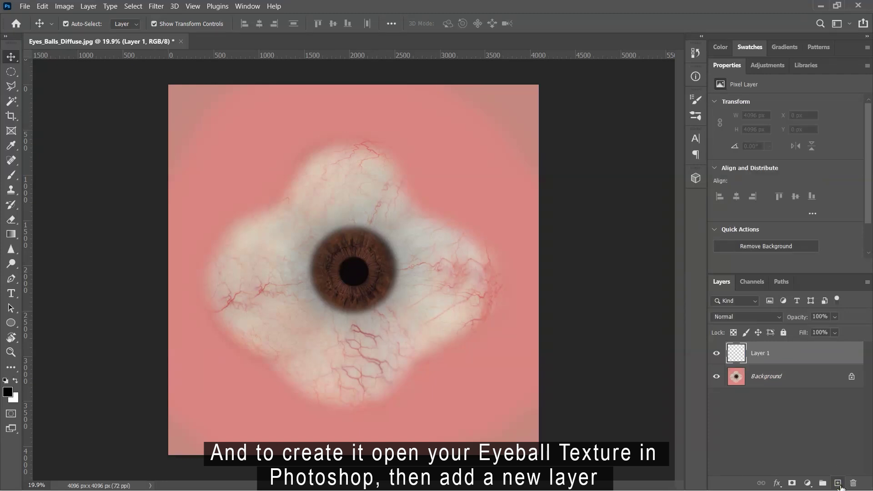
pyautogui.hotkey('alt', 'BackSpace')
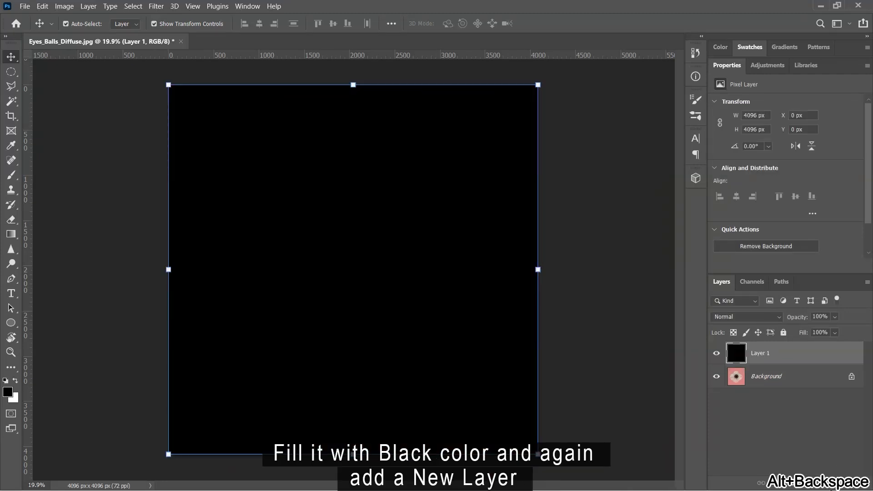
pyautogui.click(838, 483)
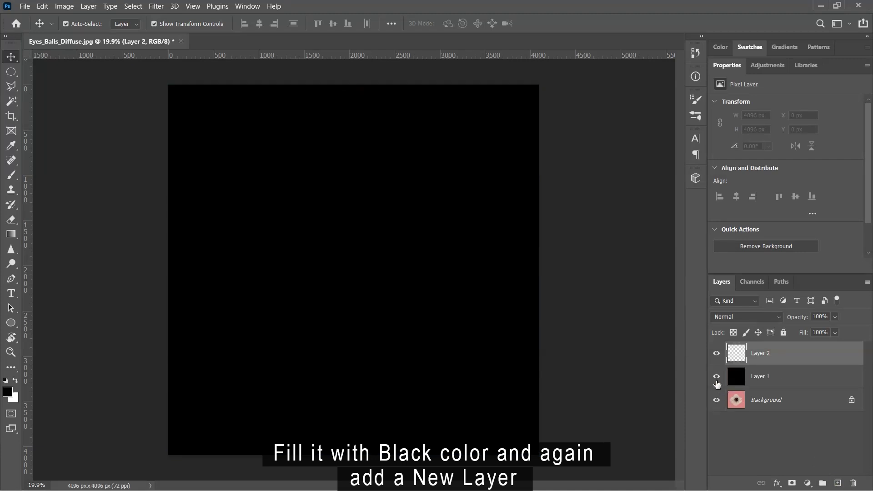
pyautogui.click(716, 376)
pyautogui.keyDown('alt'); pyautogui.scroll(6, 403, 283); pyautogui.keyUp('alt')
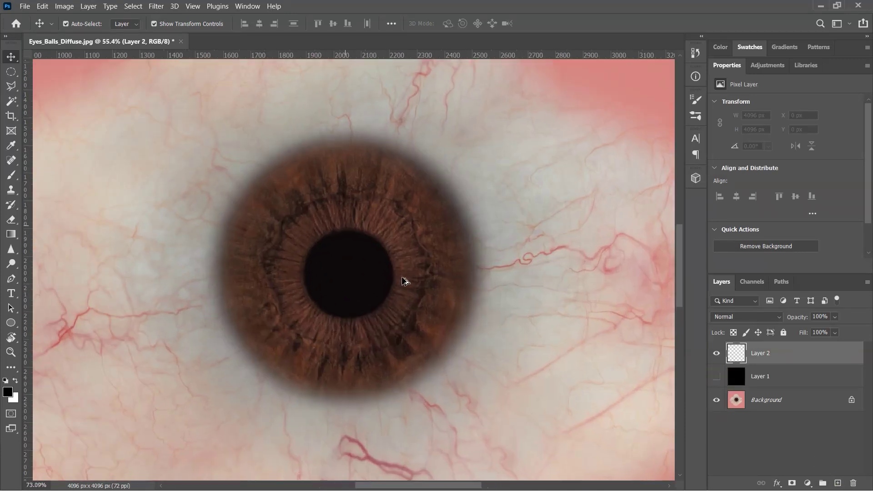
# Paint a white disc over the iris on the top layer, using a 1000 px brush with 75% hardness
pyautogui.press('x')
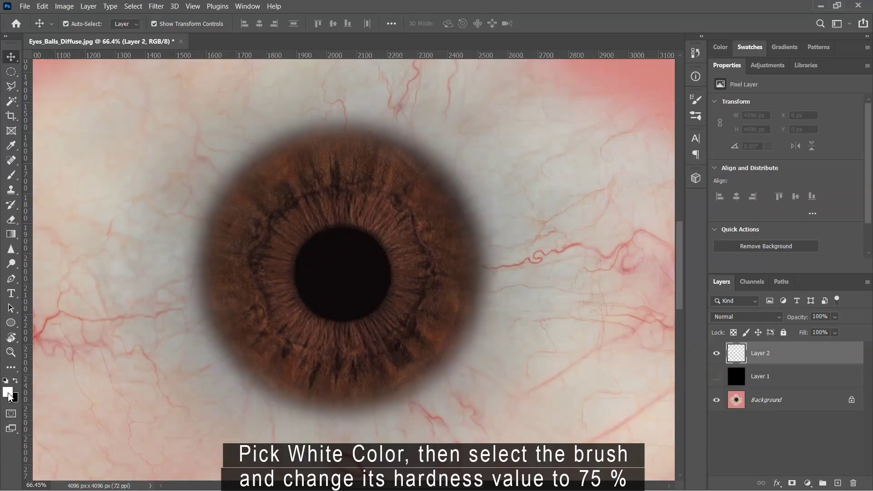
pyautogui.click(7, 392)
pyautogui.click(781, 198)
pyautogui.press('v')
pyautogui.click(11, 175)
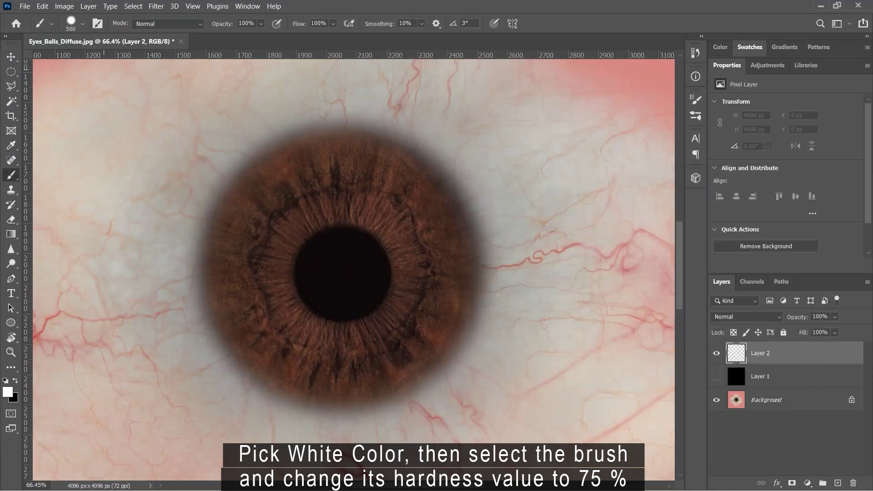
pyautogui.click(83, 25)
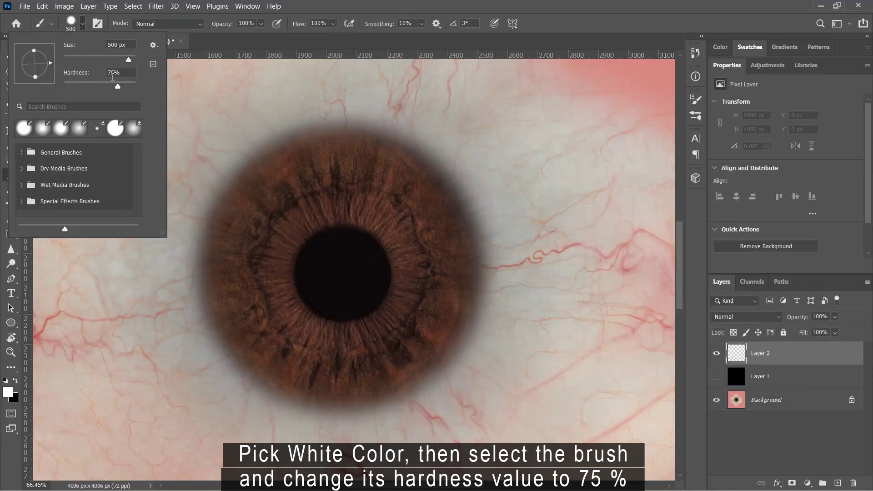
pyautogui.click(83, 25)
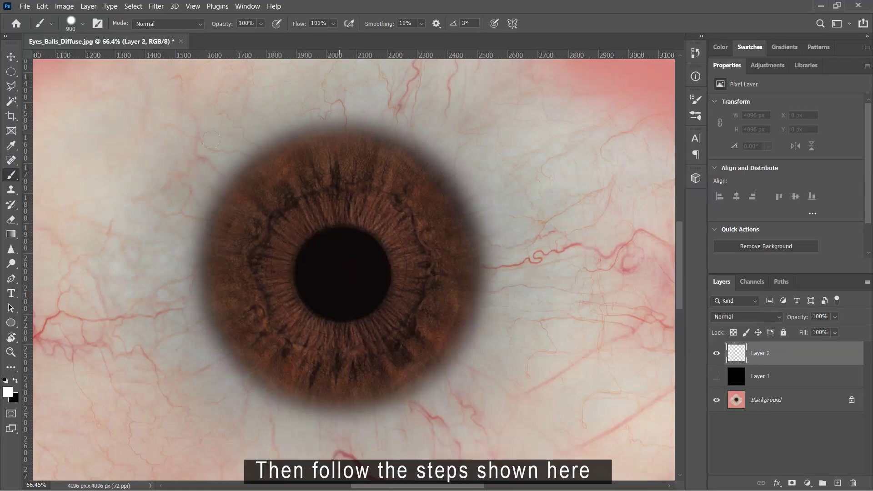
pyautogui.press(']')
pyautogui.click(339, 267)
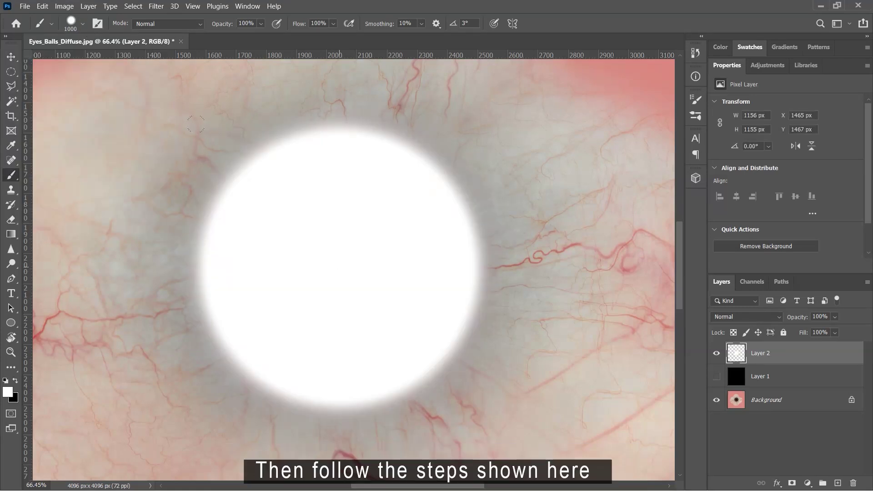
# Add a new layer and paint a black disc about 925 px wide centred on the white disc, leaving a white ring
pyautogui.press('x')
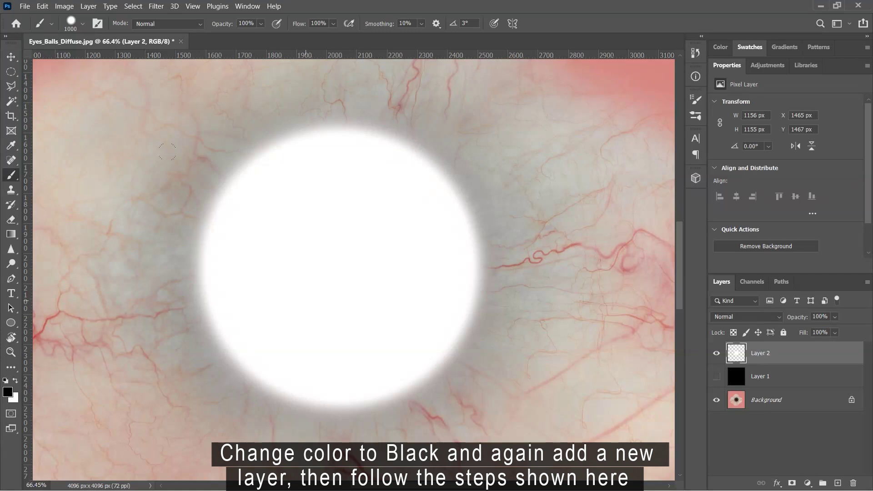
pyautogui.click(838, 483)
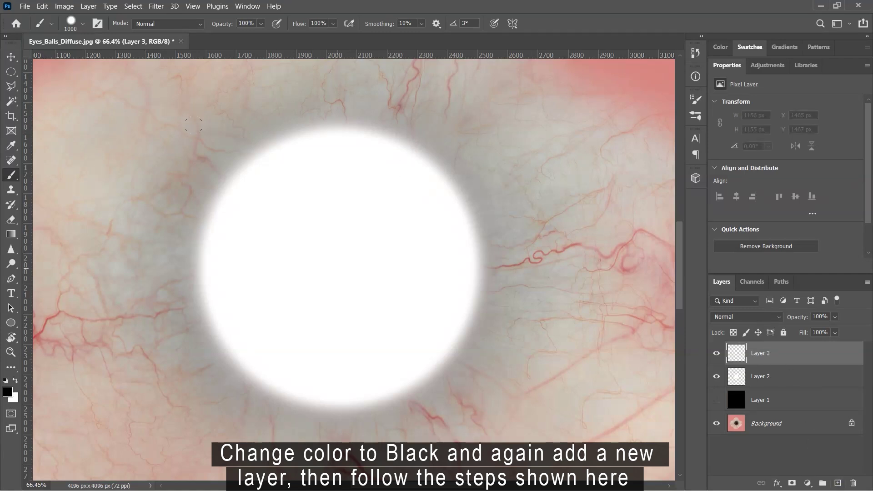
pyautogui.press(']')
pyautogui.press(']')
pyautogui.press(']')
pyautogui.click(338, 267)
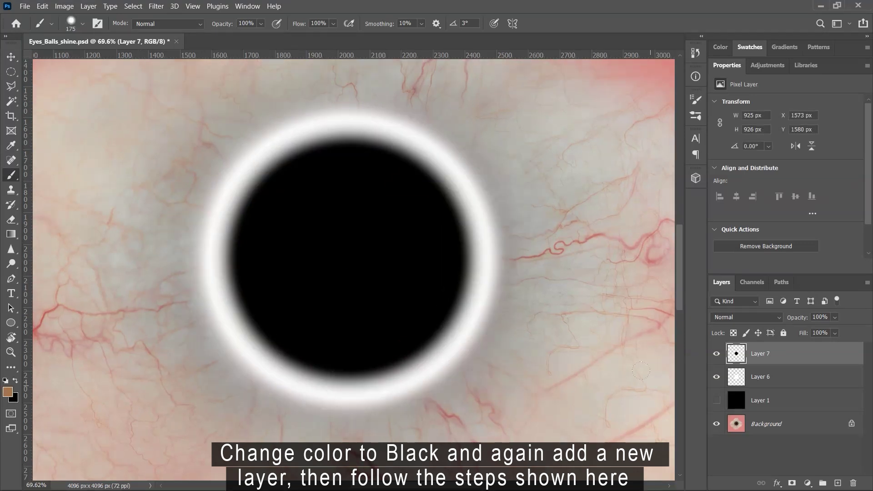
# Show the black-filled layer and set the white disc layer's opacity to 75%
pyautogui.click(717, 401)
pyautogui.click(754, 377)
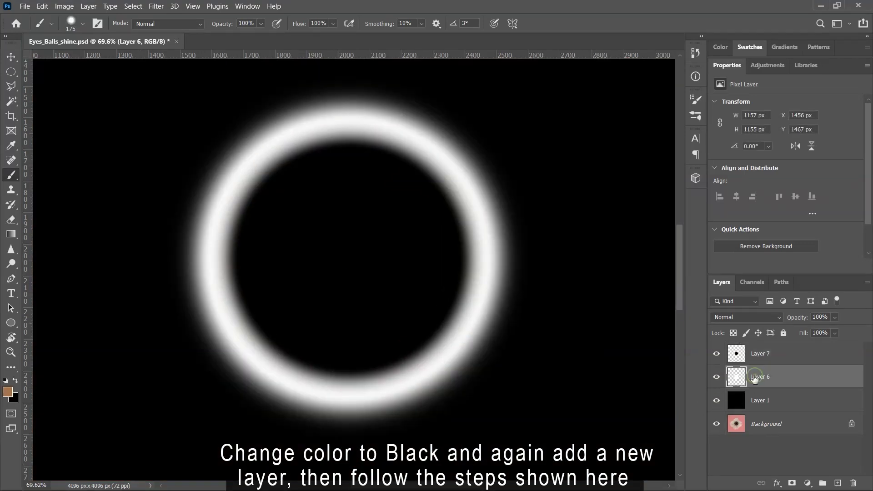
pyautogui.write('75')
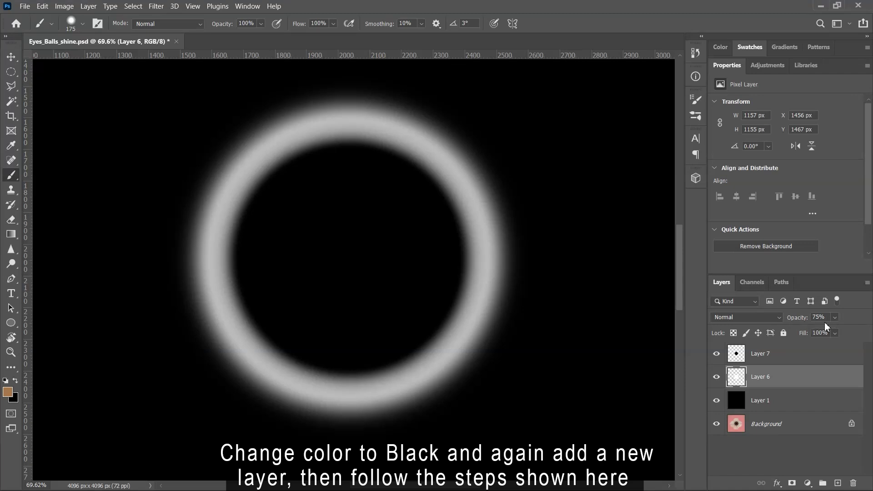
# Export the ring mask from Photoshop as a PNG image
pyautogui.keyDown('alt'); pyautogui.scroll(-5, 362, 282); pyautogui.keyUp('alt')
pyautogui.click(25, 7)
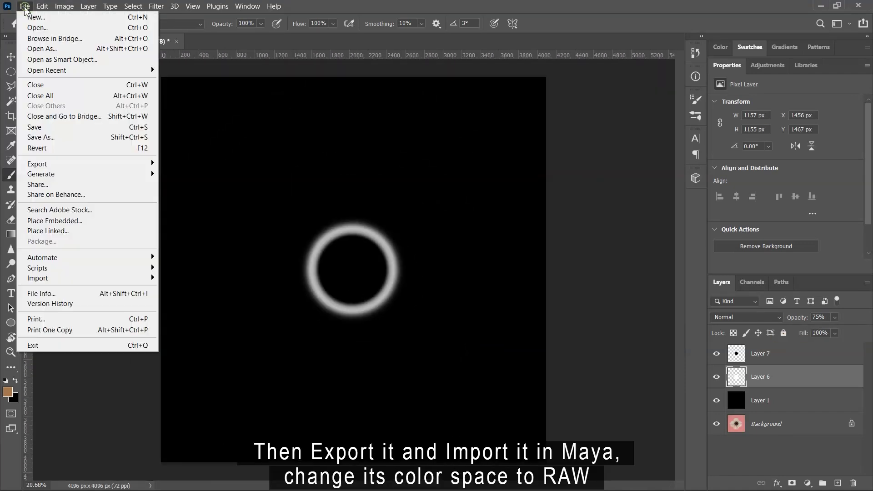
pyautogui.moveTo(73, 164)
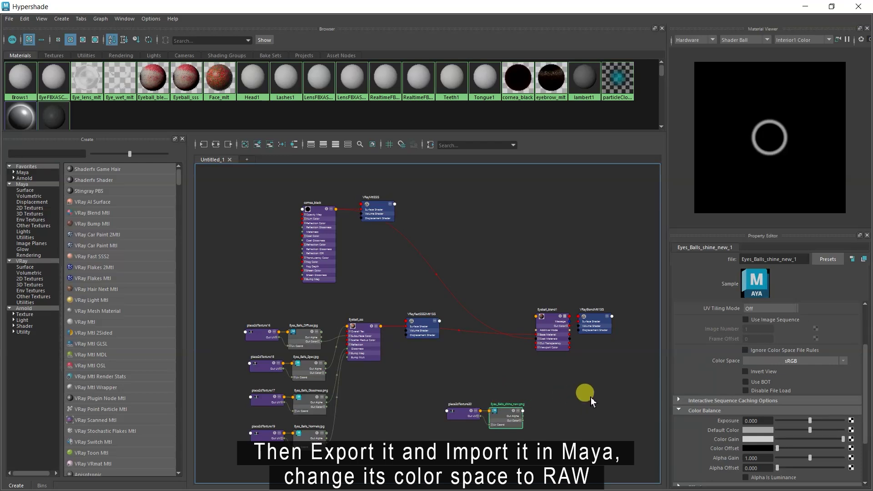
# Back in Maya, set the Eyes_Balls_shine_new texture's color space to Raw and enable Alpha is Luminance
pyautogui.click(843, 361)
pyautogui.moveTo(839, 382)
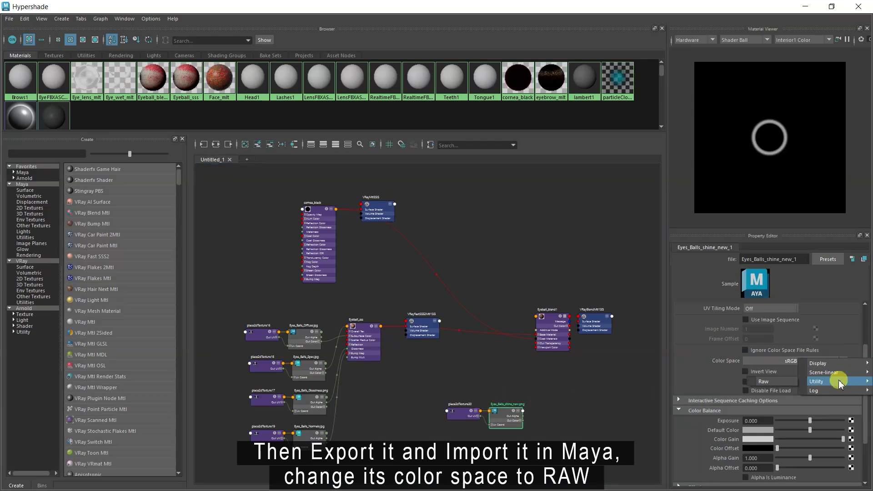
pyautogui.click(768, 382)
pyautogui.click(745, 477)
# Connect the Eyes_Balls_shine_new texture to the blend amount of Eyeball_blend1's cornea_black coat and return to the scene
pyautogui.click(547, 310)
pyautogui.moveTo(506, 418); pyautogui.dragTo(709, 393, button='middle')
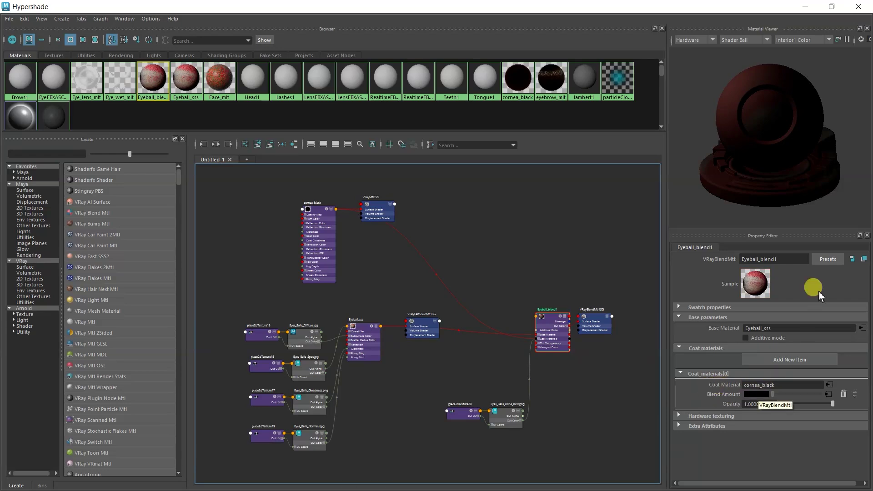
pyautogui.click(806, 7)
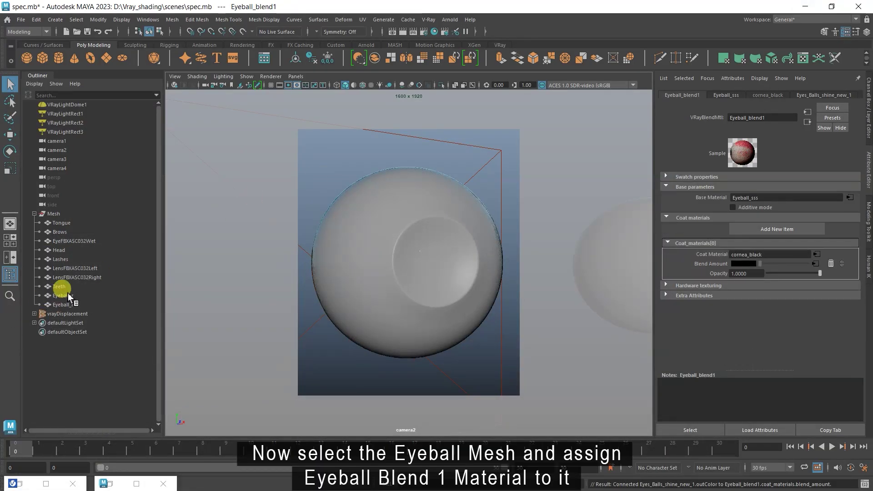
# Assign the Eyeball_blend1 material to the Eyeball_r and Eyeball_l meshes and bring up the V-Ray render
pyautogui.click(62, 295)
pyautogui.keyDown('ctrl'); pyautogui.click(63, 305); pyautogui.keyUp('ctrl')
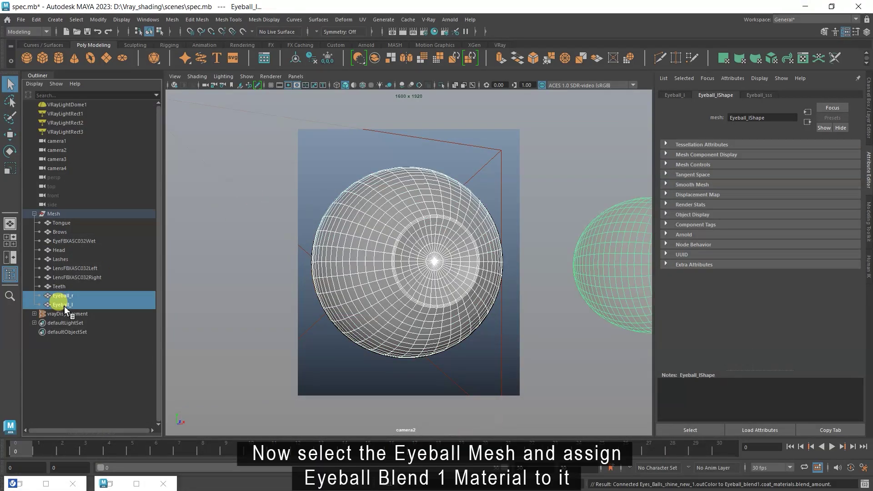
pyautogui.click(116, 482)
pyautogui.moveTo(547, 317); pyautogui.dragTo(545, 288, button='right')
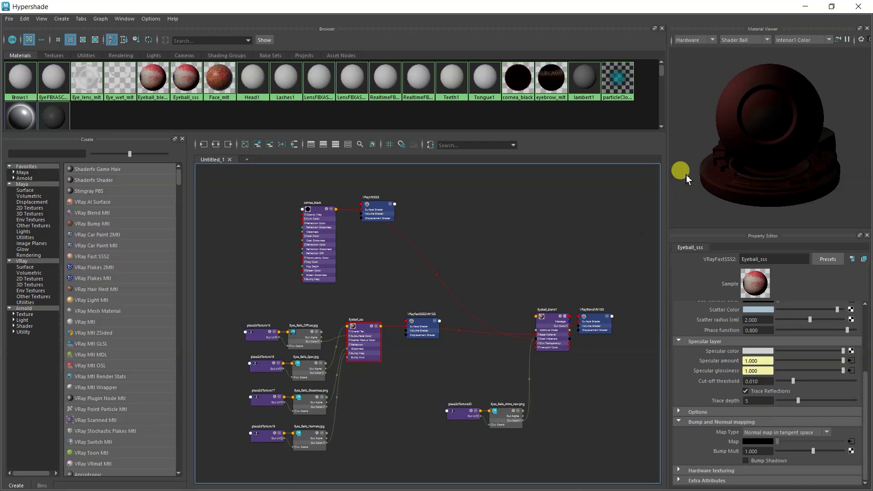
pyautogui.click(805, 6)
pyautogui.click(20, 481)
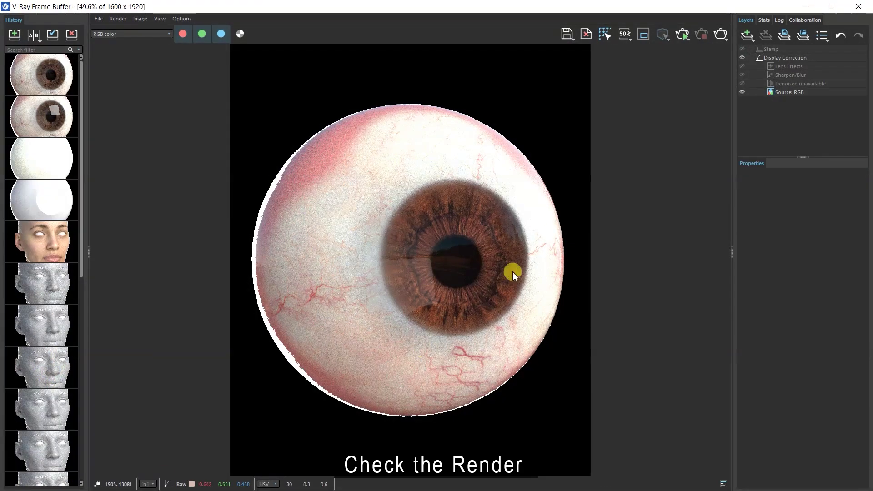
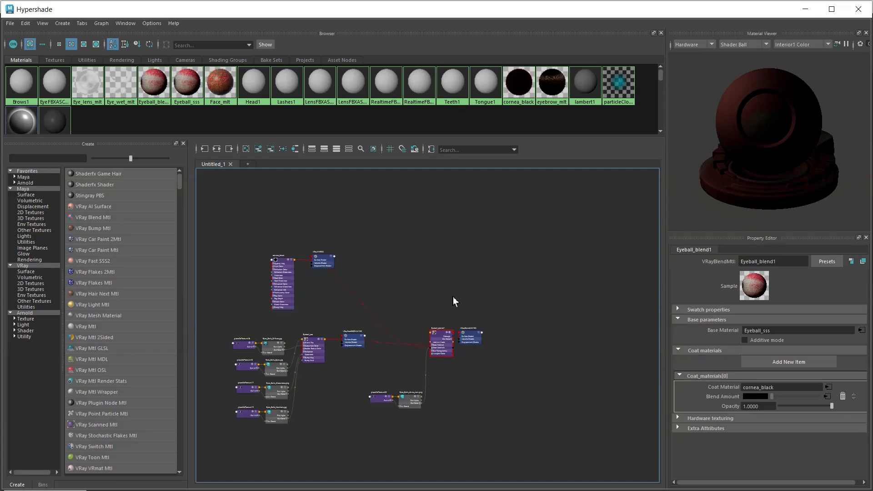
# Create a VRay Mtl in the Hypershade, place its node above Eyeball_blend1 and rename it Eyeball_shine
pyautogui.click(80, 329)
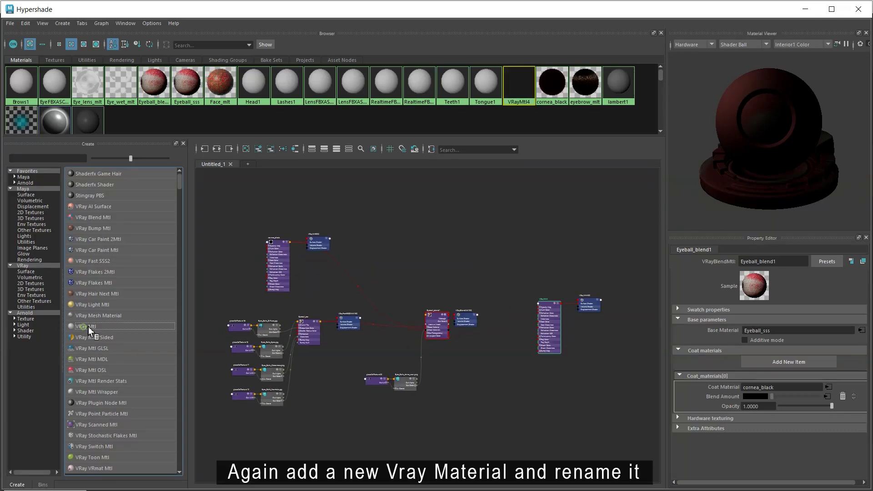
pyautogui.moveTo(544, 311); pyautogui.dragTo(435, 235)
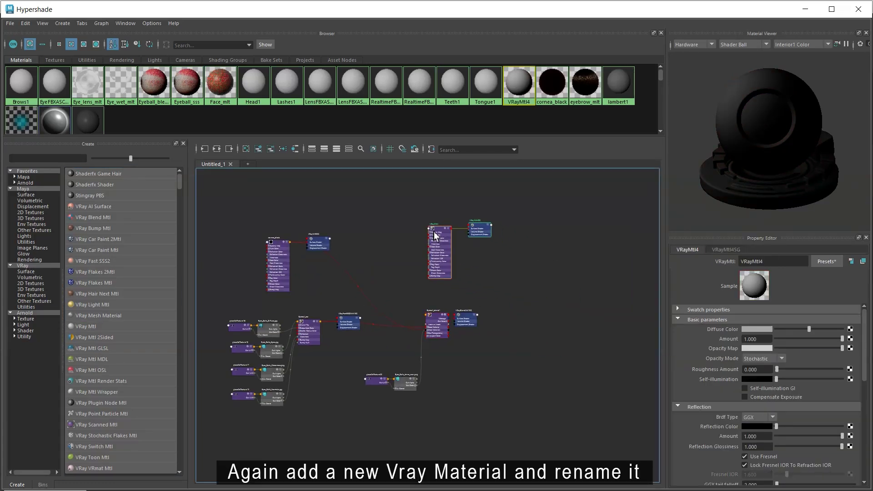
pyautogui.doubleClick(768, 263)
pyautogui.write('Eyeba')
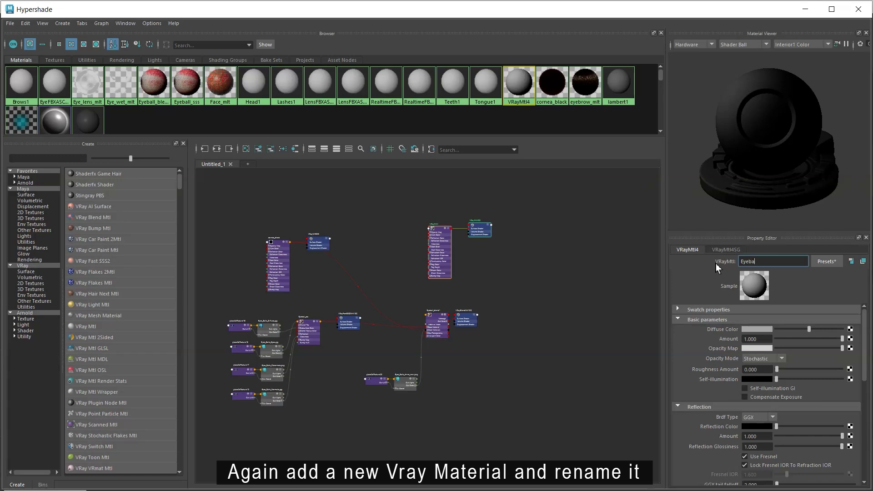
pyautogui.write('ll_shine')
pyautogui.press('Return')
# Set Eyeball_shine's diffuse color to a salmon pink with hue 8.995, saturation 0.608 and value 0.79
pyautogui.click(755, 328)
pyautogui.click(689, 351)
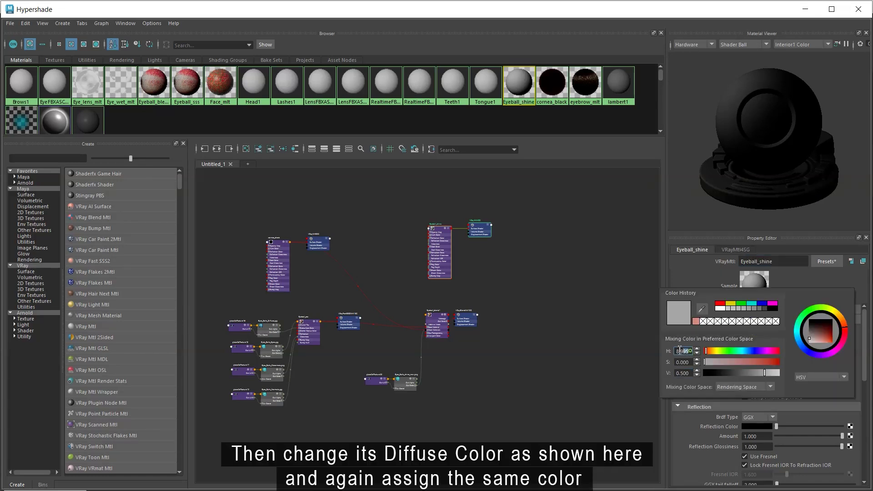
pyautogui.press('Tab')
pyautogui.write('.608')
pyautogui.press('Tab')
pyautogui.write('.79')
pyautogui.press('Return')
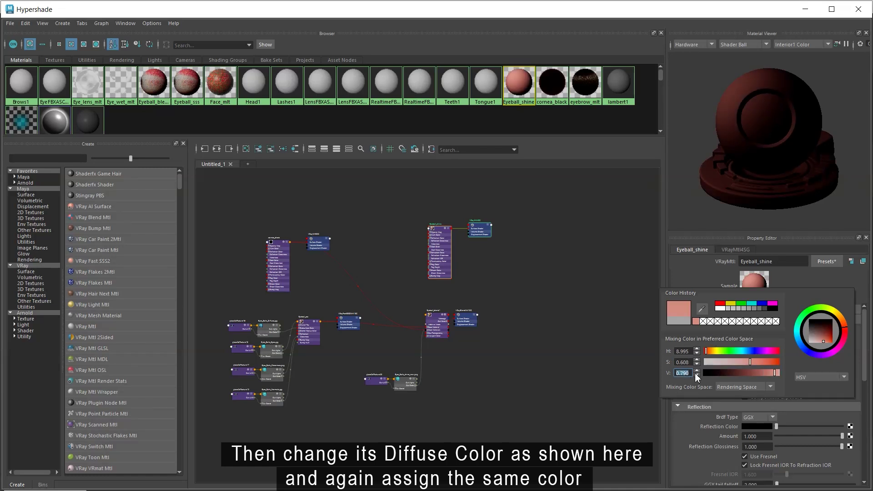
pyautogui.click(697, 269)
# Set Eyeball_shine's reflection color to the same salmon pink from the color history
pyautogui.scroll(-3, 719, 375)
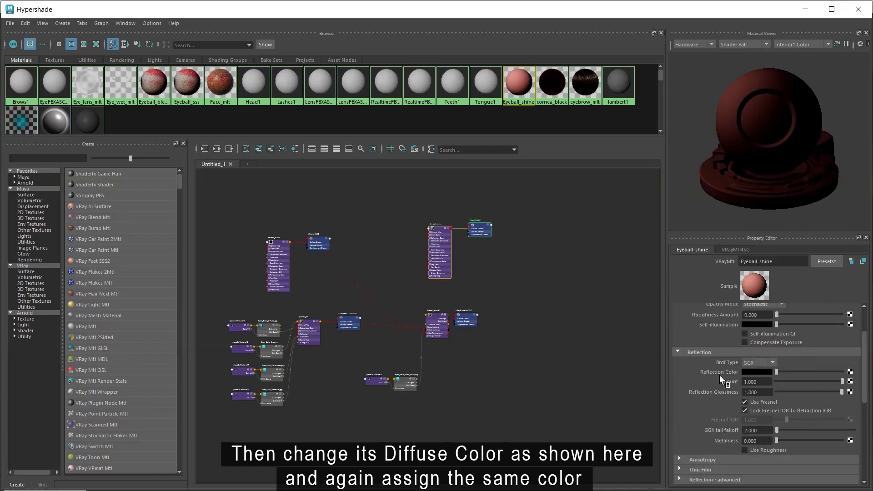
pyautogui.click(754, 373)
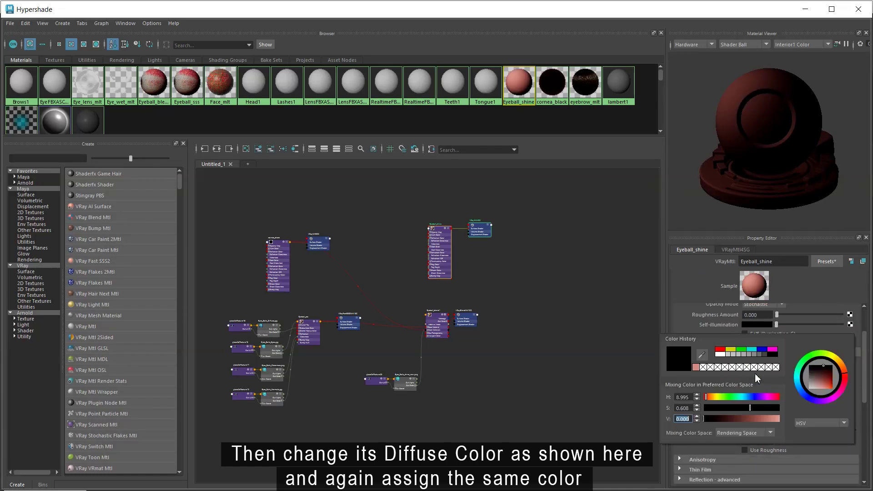
pyautogui.click(696, 367)
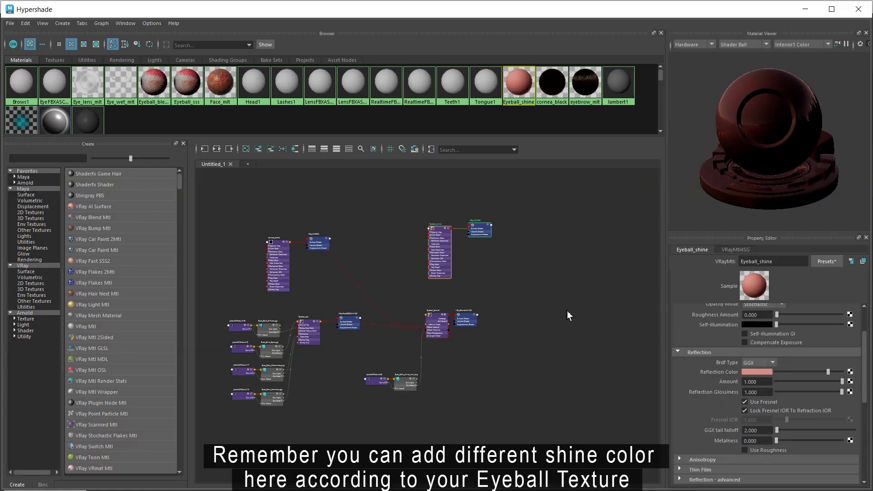
# Create a VRayBlendMtl in the empty area beside the Eyeball_blend1 network and rename it Eyeball_blend2
pyautogui.press('Tab')
pyautogui.write('vra')
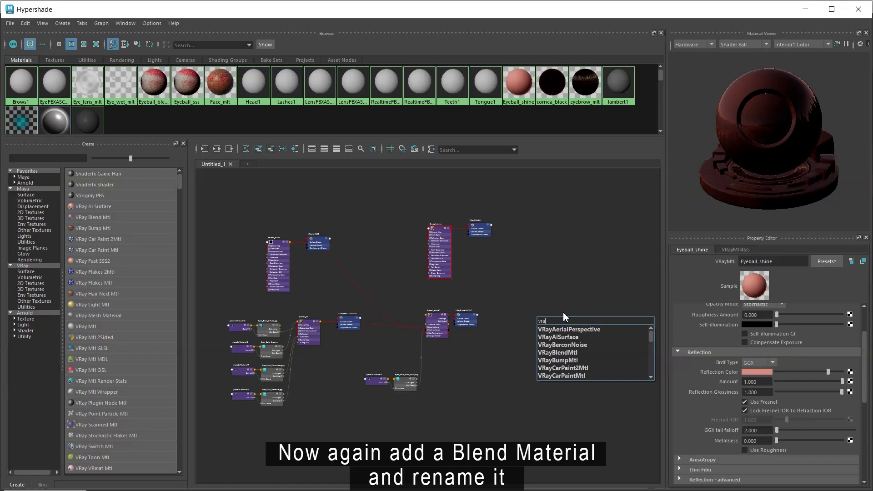
pyautogui.write('ybl')
pyautogui.click(568, 327)
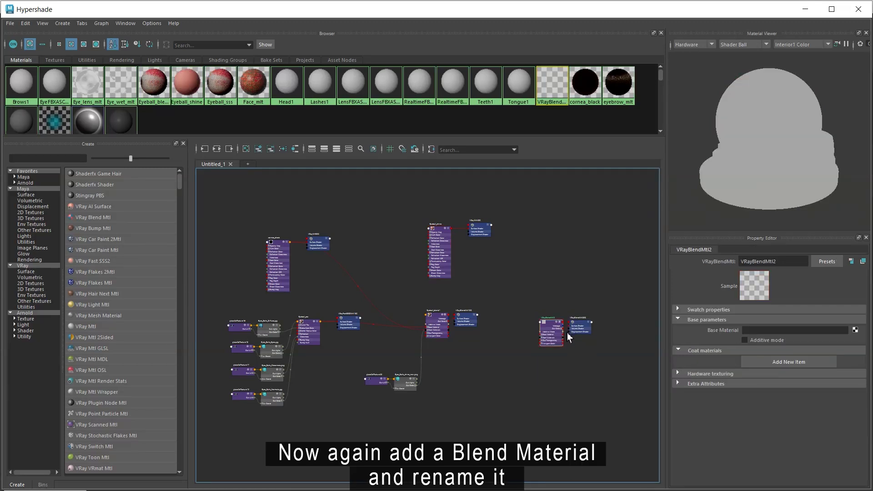
pyautogui.doubleClick(787, 263)
pyautogui.write('Eyeball_blend2')
pyautogui.press('Return')
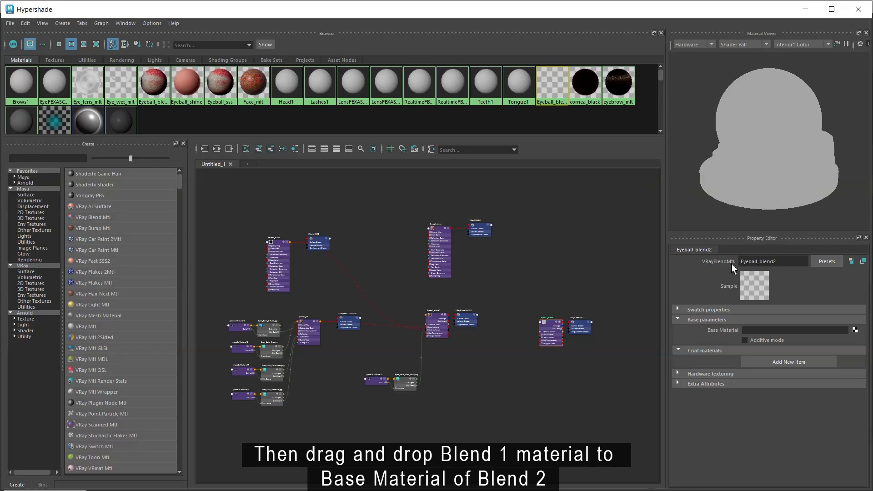
# Use Eyeball_blend1 as Eyeball_blend2's base material and add a coat that uses Eyeball_shine
pyautogui.moveTo(430, 319); pyautogui.dragTo(758, 331, button='middle')
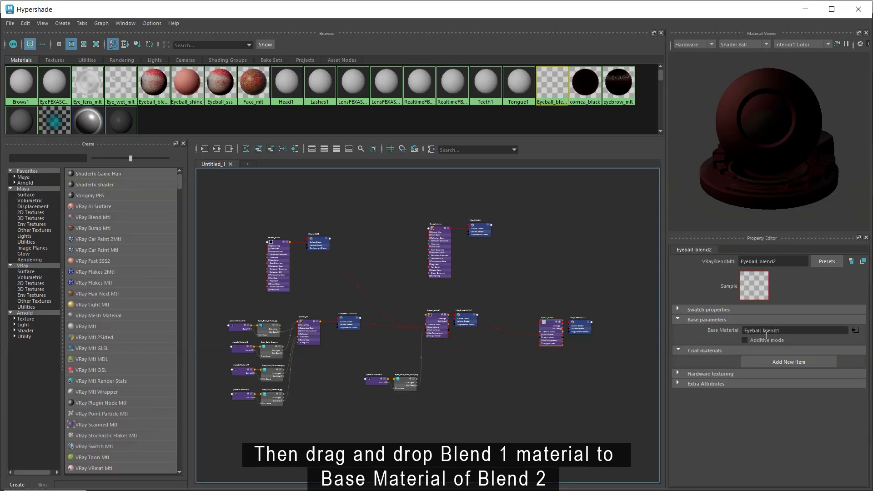
pyautogui.click(793, 362)
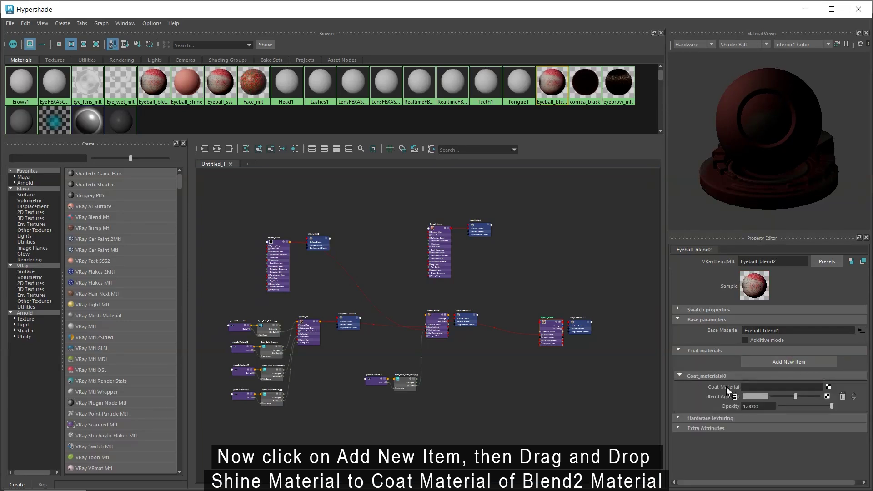
pyautogui.moveTo(433, 234)
pyautogui.mouseDown(button='middle')
pyautogui.moveTo(629, 370)
pyautogui.moveTo(720, 392)
pyautogui.mouseUp(button='middle')
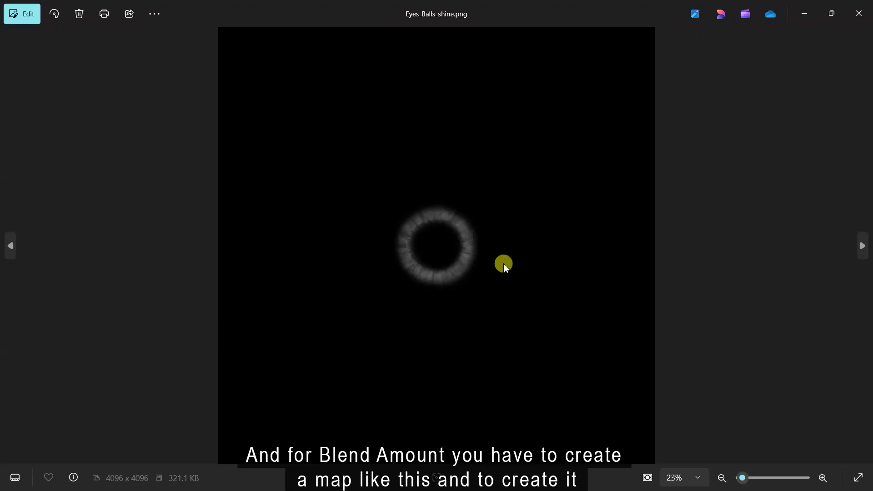
# Examine the ring pattern in the Eyes_Balls_shine.png map up close in the image viewer
pyautogui.scroll(5, 437, 237)
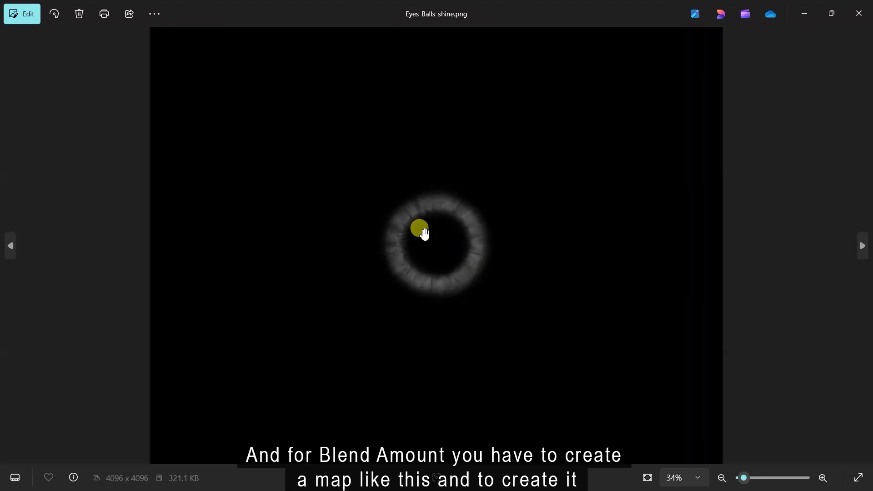
pyautogui.scroll(-4, 447, 256)
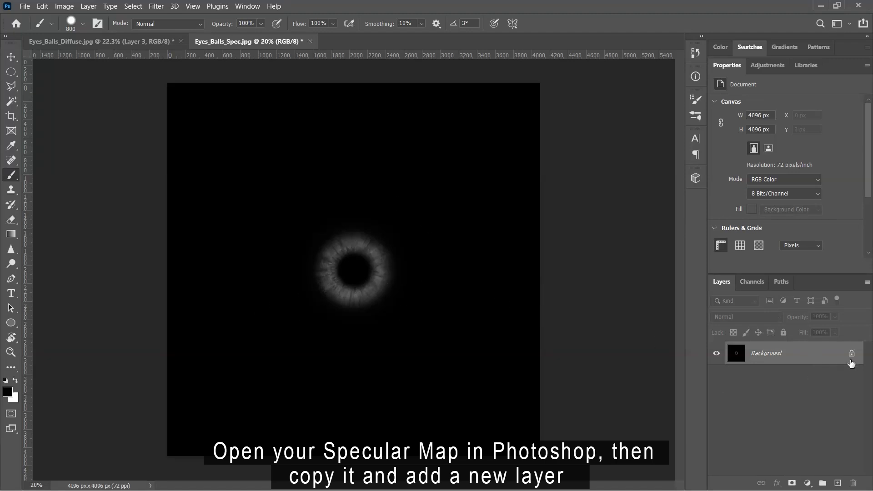
# In Photoshop, duplicate the Eyes_Balls_Spec.jpg background layer and place a new black-filled layer beneath the copy
pyautogui.hotkey('ctrl', 'j')
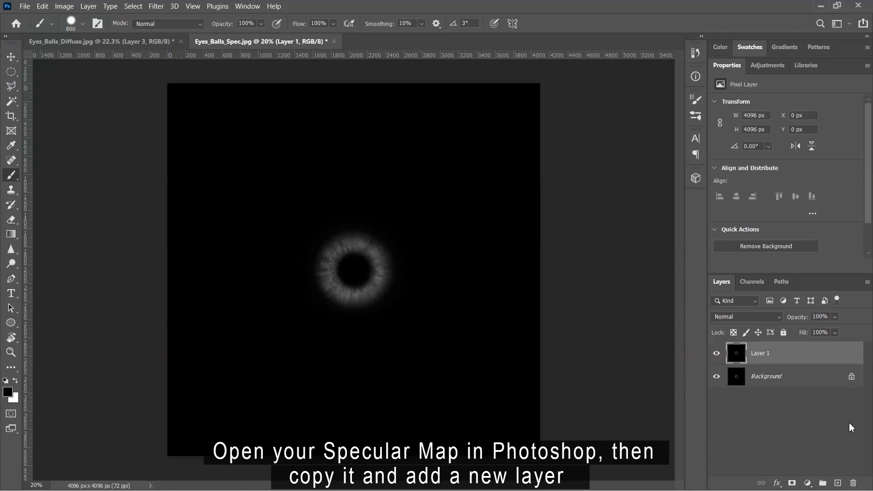
pyautogui.click(837, 482)
pyautogui.hotkey('alt', 'BackSpace')
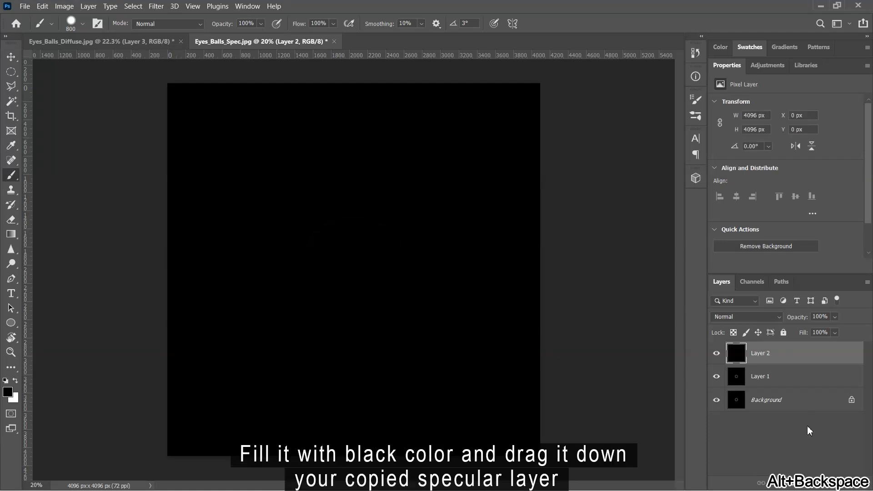
pyautogui.moveTo(799, 354); pyautogui.dragTo(798, 387)
# Hide the black-filled layer and add a black-filled layer mask to the specular copy, Layer 1
pyautogui.click(717, 377)
pyautogui.click(773, 359)
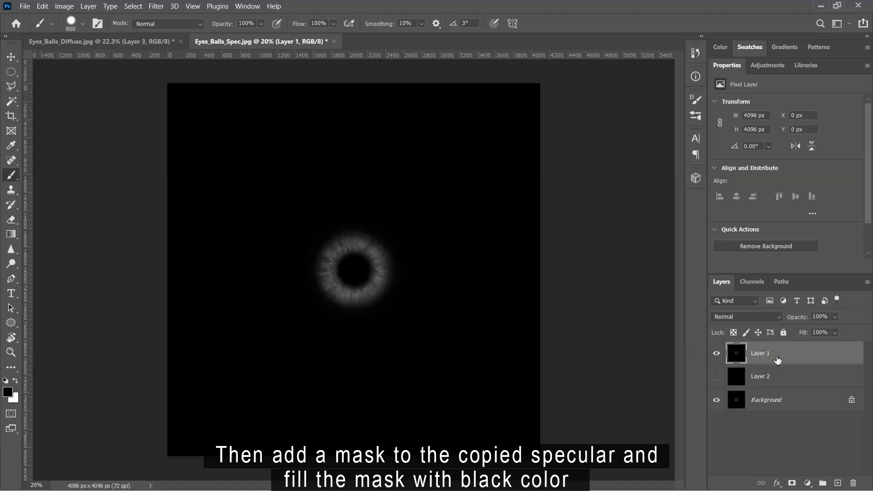
pyautogui.click(792, 483)
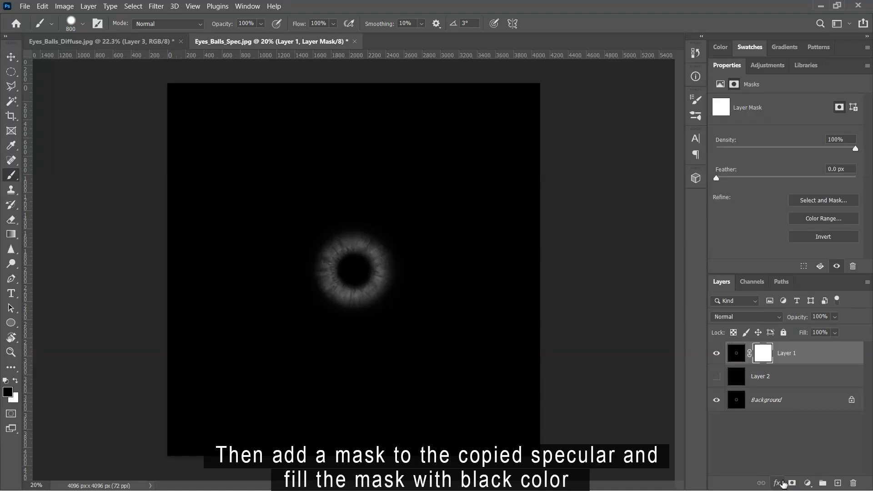
pyautogui.hotkey('alt', 'BackSpace')
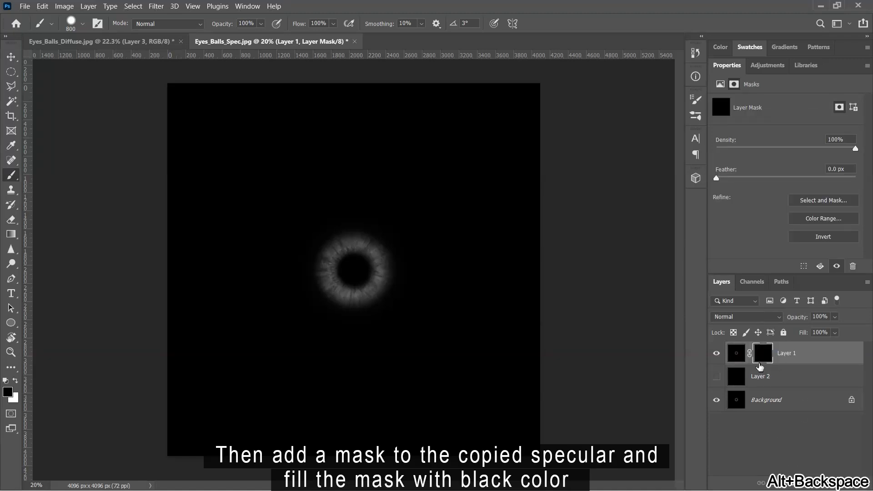
# Reveal the iris on Layer 1's mask with a single white 700 px brush dab at its center and show Layer 2
pyautogui.keyDown('alt'); pyautogui.scroll(3, 370, 258); pyautogui.keyUp('alt')
pyautogui.keyDown('alt'); pyautogui.scroll(4, 371, 259); pyautogui.keyUp('alt')
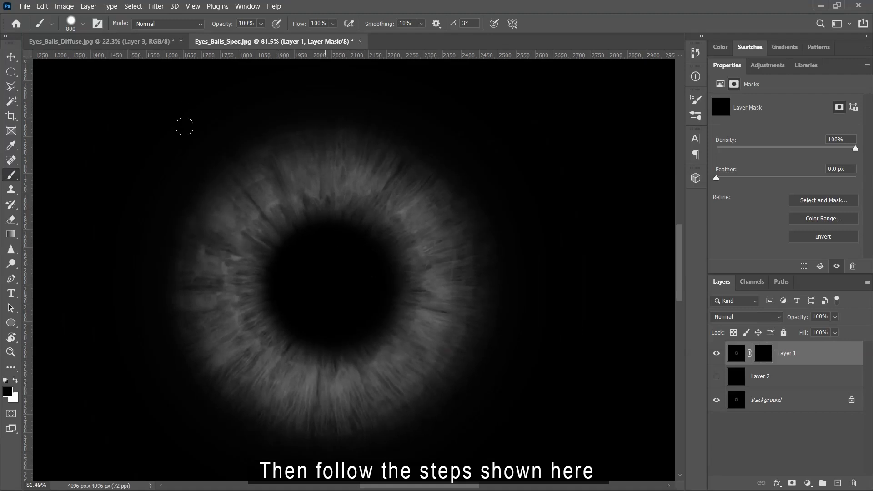
pyautogui.press('x')
pyautogui.click(330, 283)
pyautogui.click(716, 376)
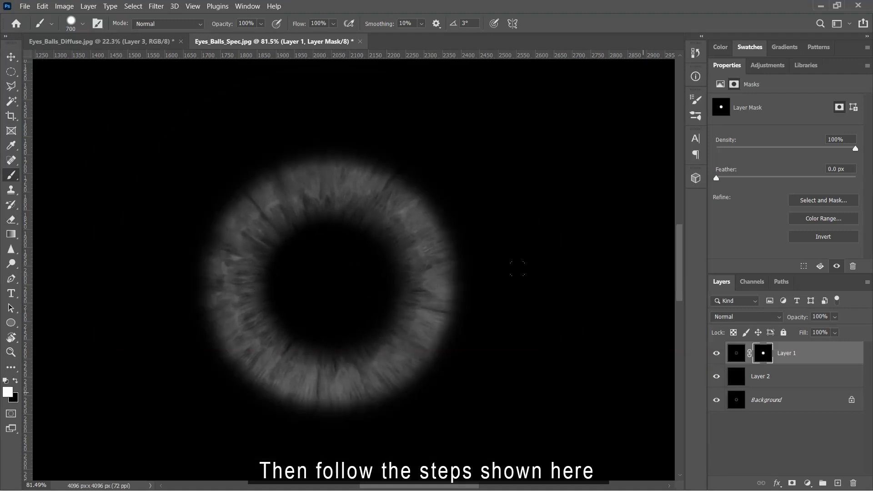
# Mask out the inner iris on Layer 1 with a single black 500 px brush dab at its center, leaving a ring
pyautogui.press('x')
pyautogui.click(9, 395)
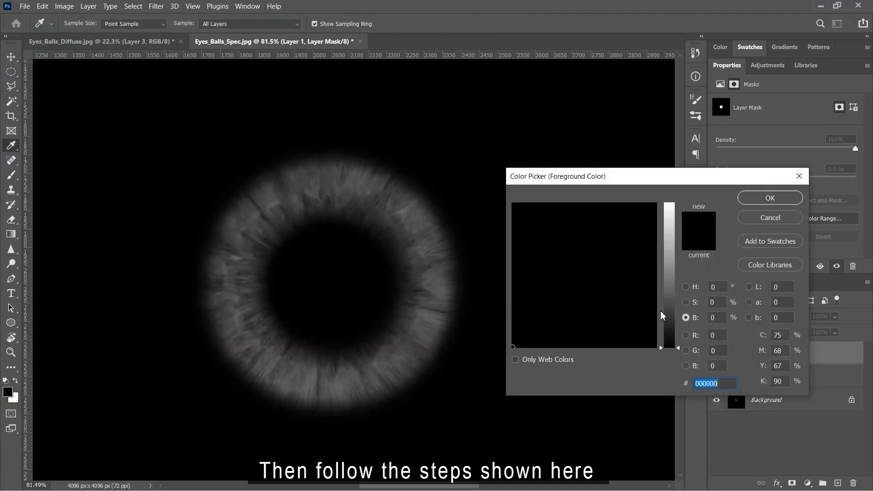
pyautogui.click(775, 202)
pyautogui.press(']')
pyautogui.click(332, 285)
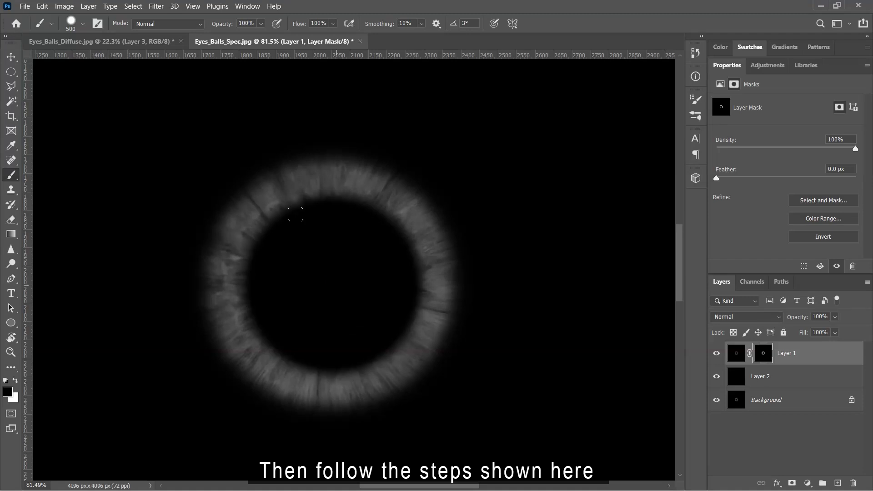
# Export the finished specular ring map from Photoshop
pyautogui.keyDown('alt'); pyautogui.scroll(-6, 501, 302); pyautogui.keyUp('alt')
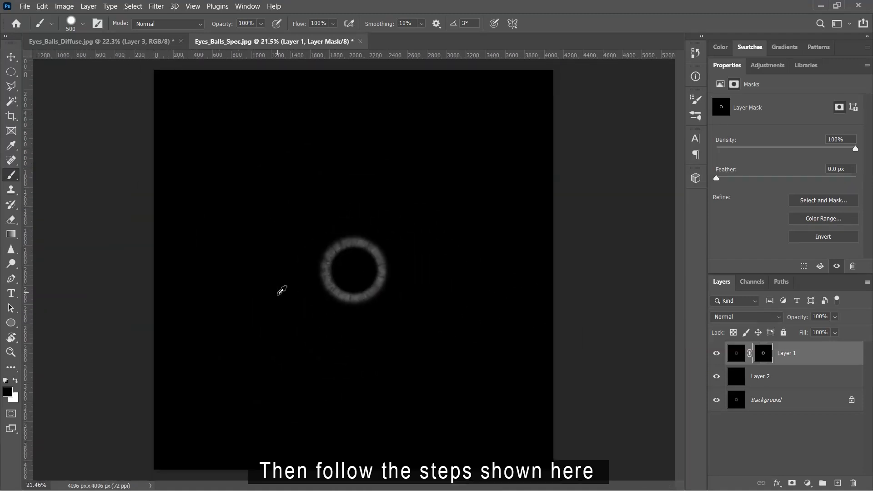
pyautogui.click(24, 6)
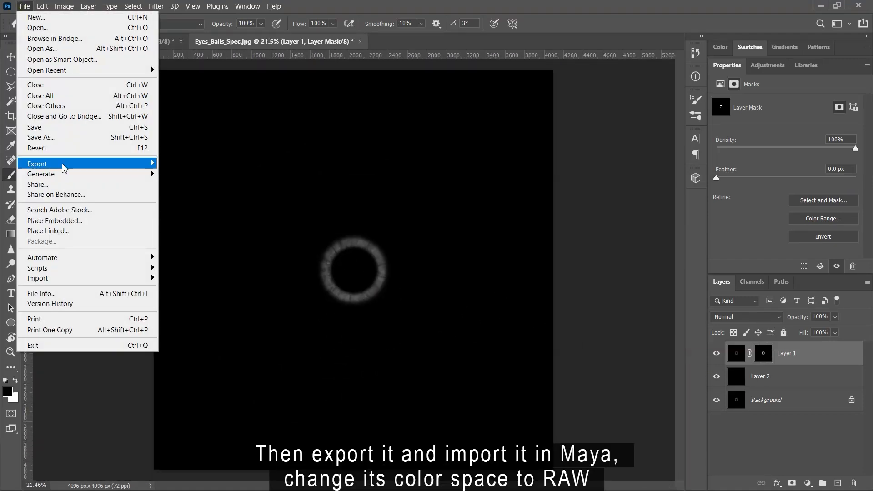
pyautogui.moveTo(122, 165)
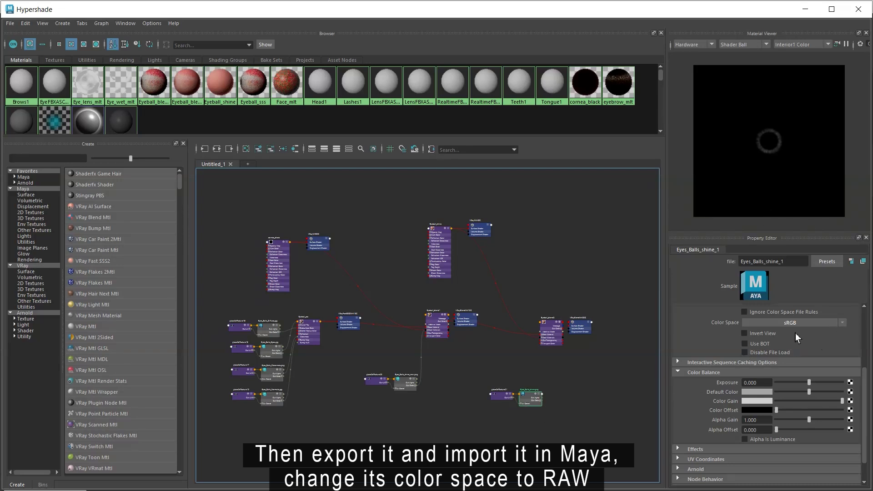
# Back in Maya, set the Eyes_Balls_shine_1 texture's color space to Raw and connect it to the blend amount of Eyeball_blend2's Eyeball_shine coat
pyautogui.click(841, 322)
pyautogui.moveTo(812, 351)
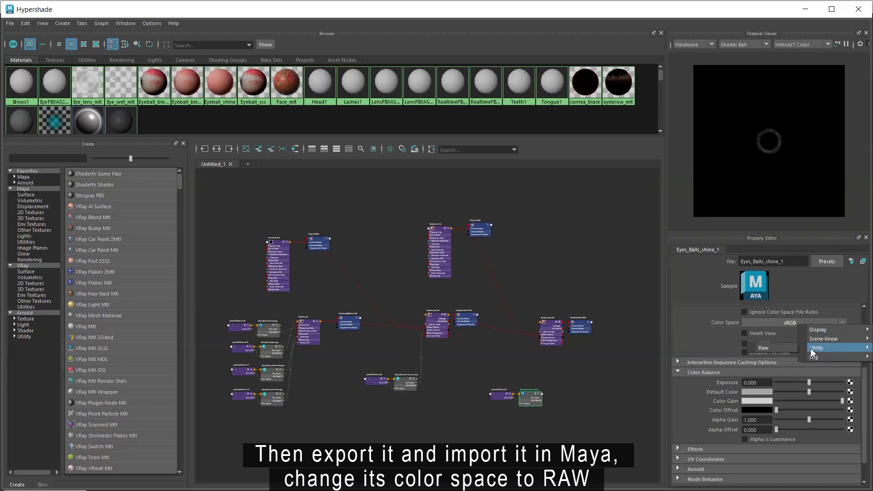
pyautogui.click(768, 348)
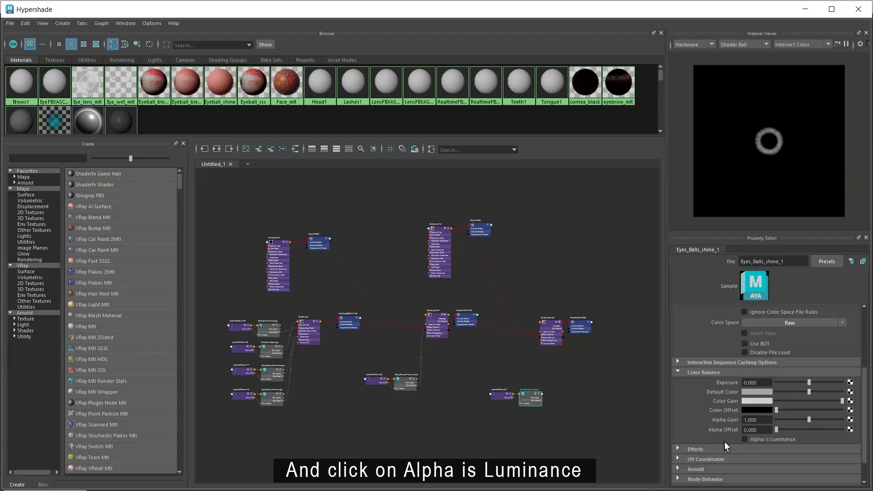
pyautogui.click(551, 321)
pyautogui.moveTo(534, 403); pyautogui.dragTo(697, 395, button='middle')
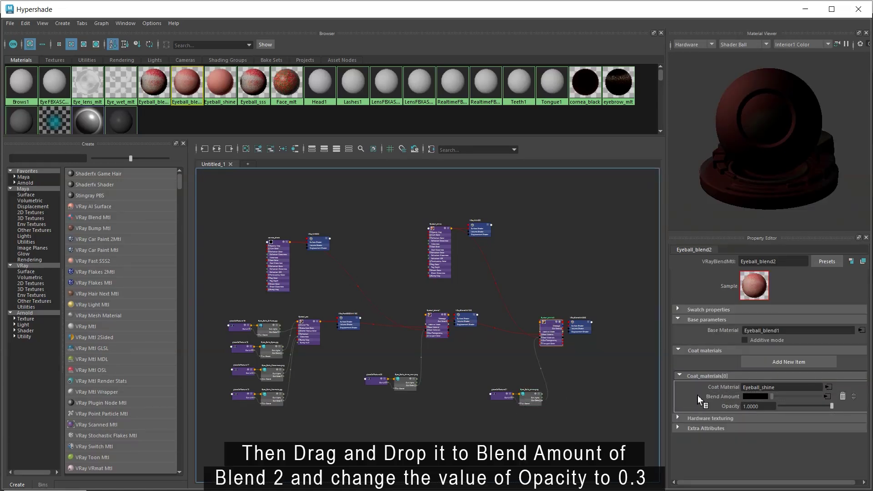
# Set the opacity of Eyeball_blend2's Eyeball_shine coat to 0.3
pyautogui.click(758, 406)
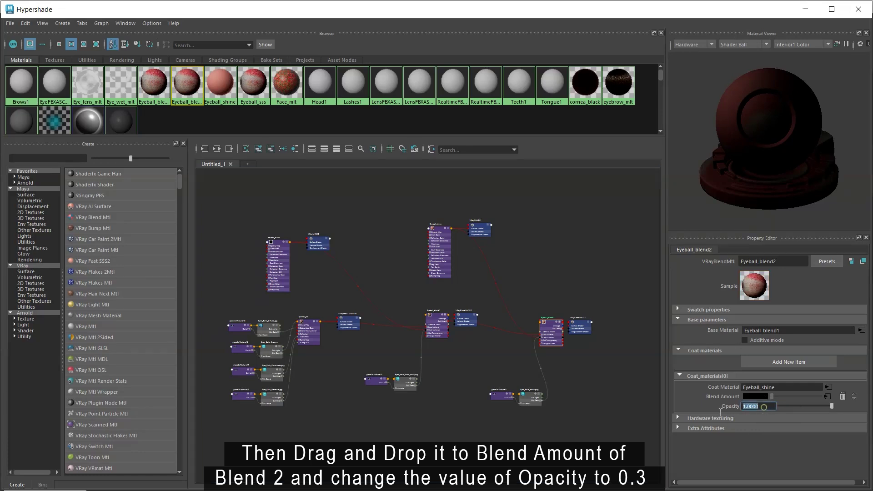
pyautogui.write('.3')
pyautogui.press('Return')
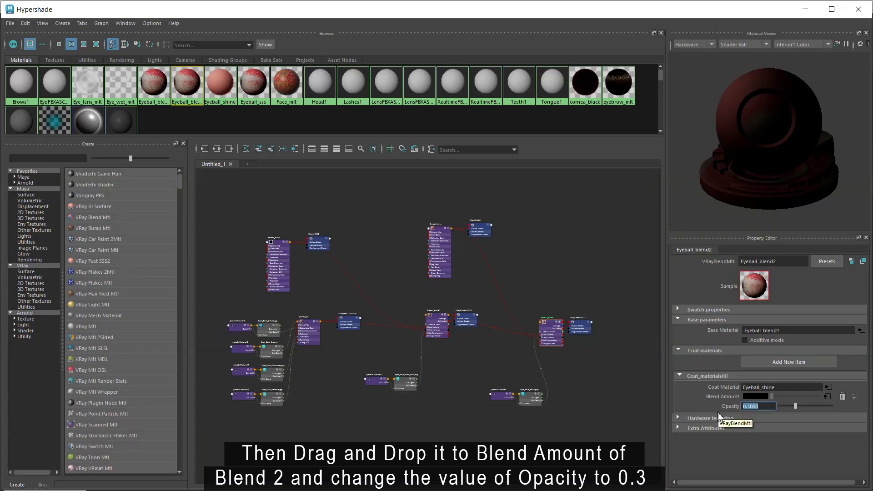
# Assign the Eyeball_blend2 material to both eyeball meshes, Eyeball_r and Eyeball_l
pyautogui.click(805, 9)
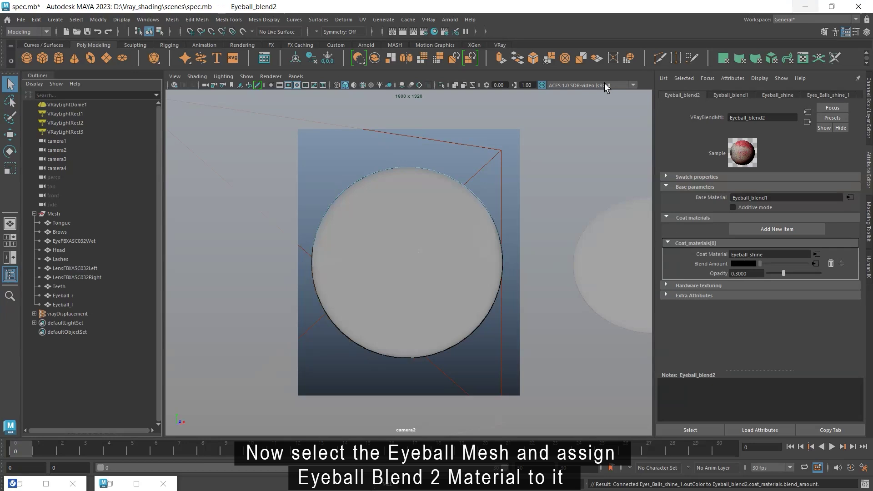
pyautogui.click(64, 296)
pyautogui.keyDown('ctrl'); pyautogui.click(71, 304); pyautogui.keyUp('ctrl')
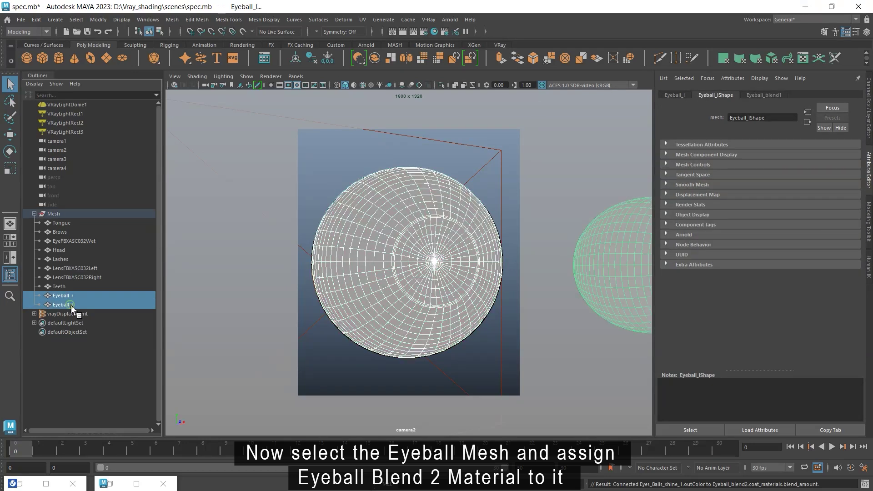
pyautogui.click(106, 483)
pyautogui.scroll(3, 563, 329)
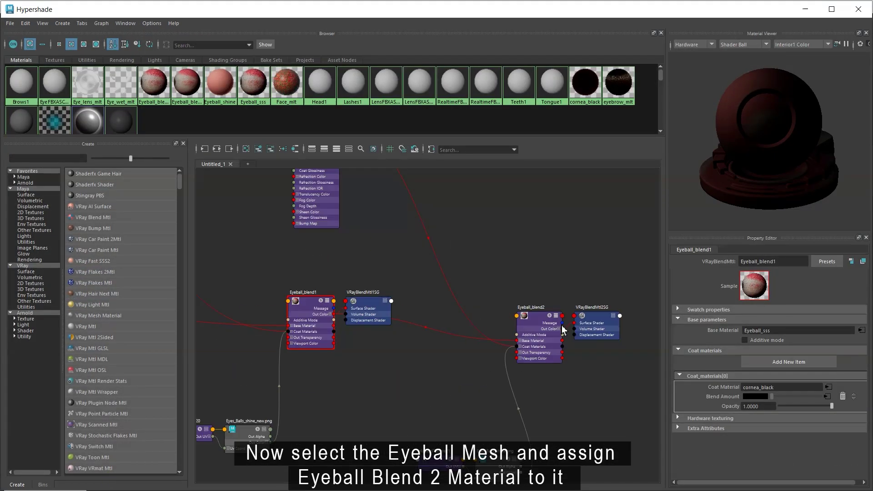
pyautogui.moveTo(531, 323); pyautogui.dragTo(536, 288, button='right')
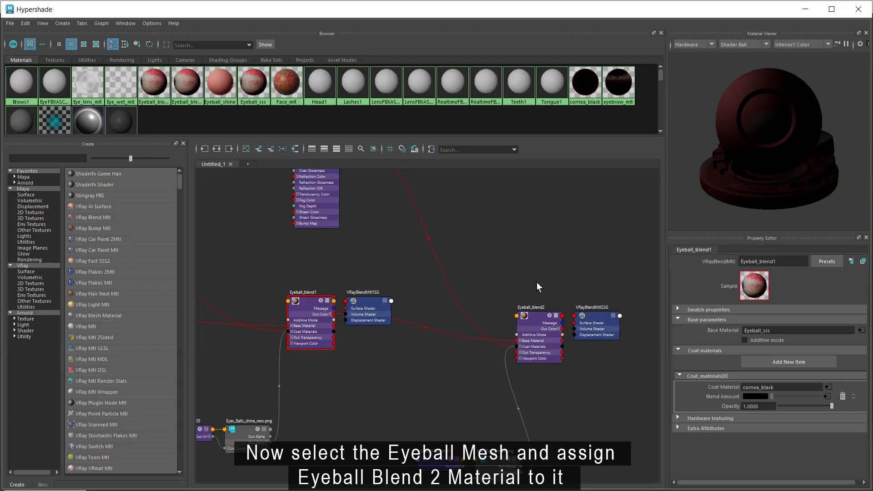
pyautogui.click(805, 9)
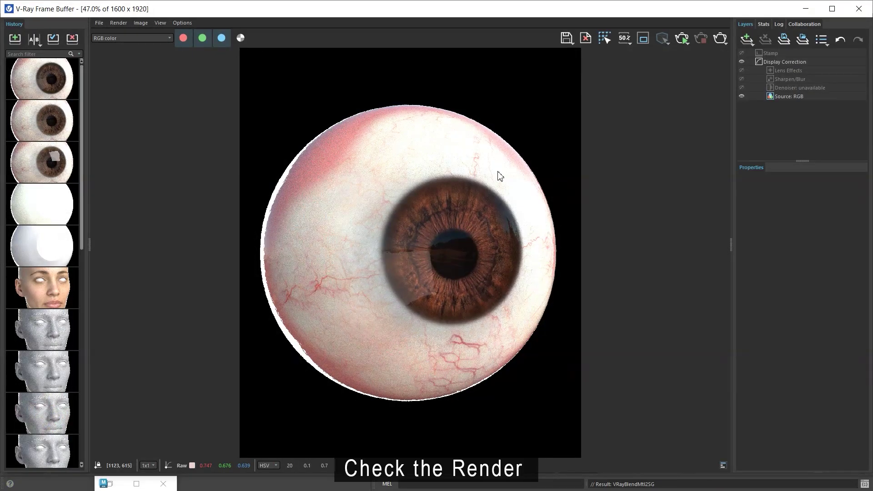
# Run an interactive V-Ray render of the eye, stop it and save the image to the render history
pyautogui.click(681, 40)
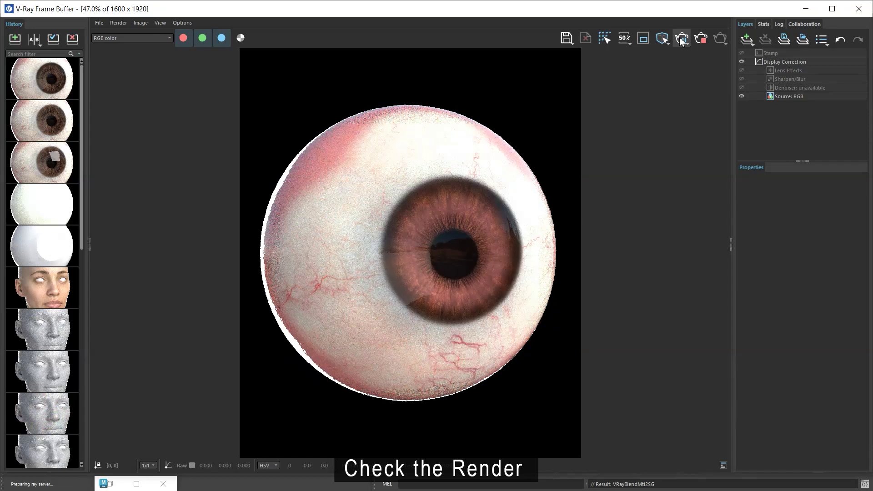
pyautogui.click(704, 44)
pyautogui.click(14, 39)
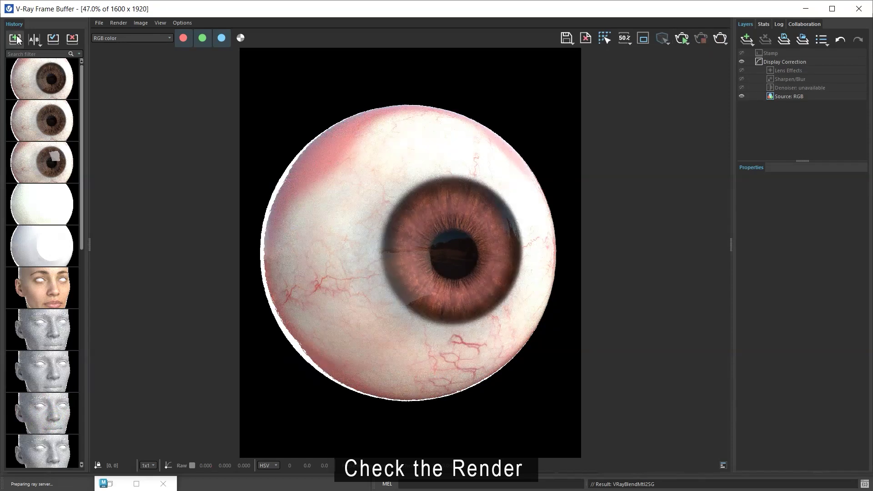
# Compare the new eye render with the previous history image by sweeping the horizontal A/B divider across the iris, and end the comparison
pyautogui.click(34, 39)
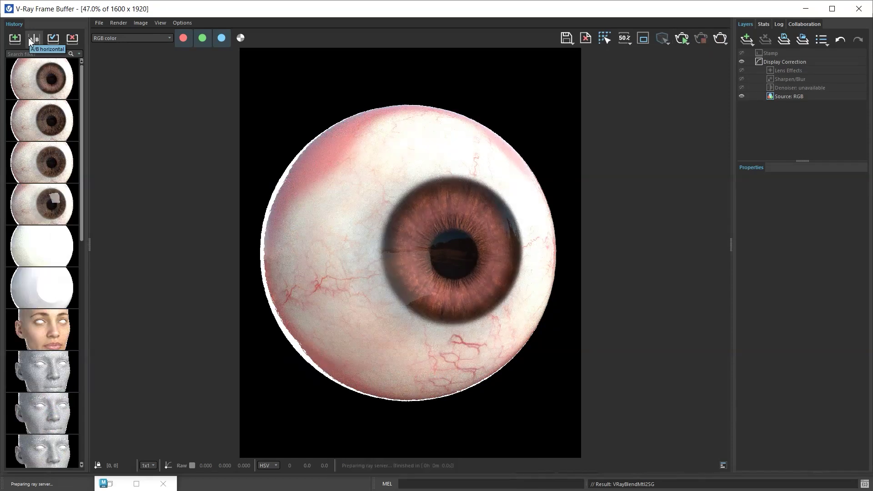
pyautogui.click(60, 121)
pyautogui.scroll(2, 449, 263)
pyautogui.moveTo(399, 238); pyautogui.dragTo(676, 255)
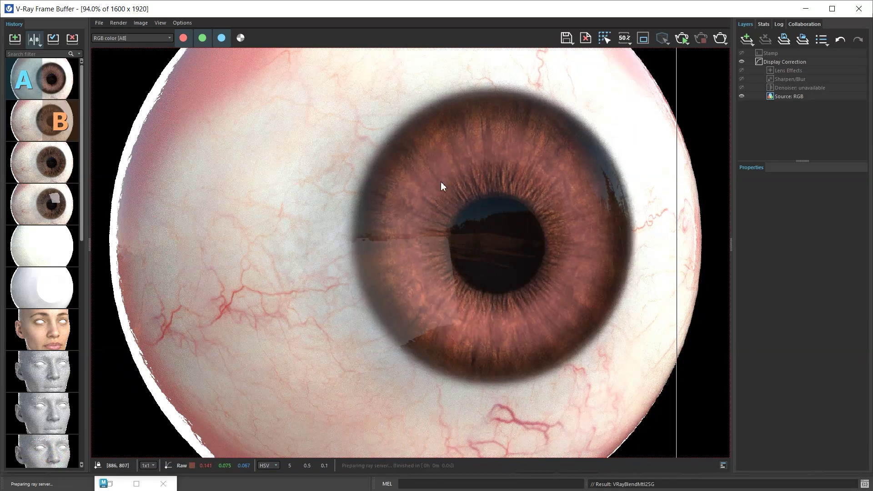
pyautogui.moveTo(676, 185); pyautogui.dragTo(267, 219)
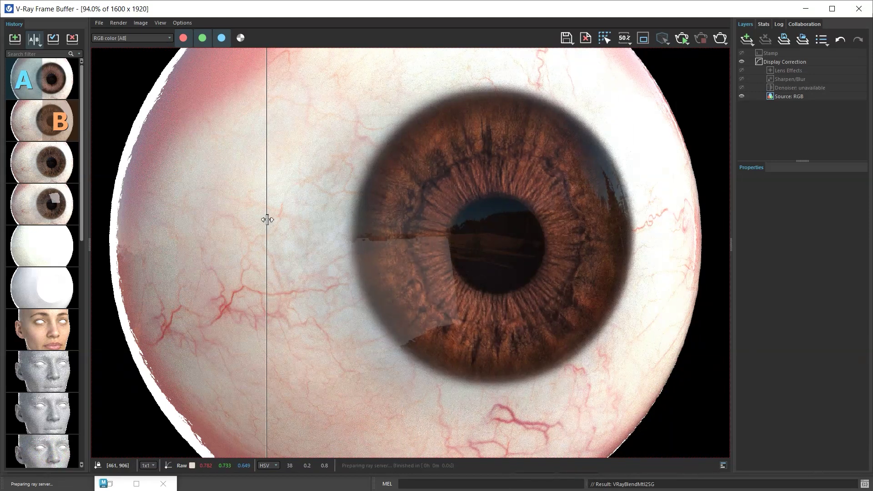
pyautogui.click(33, 39)
pyautogui.scroll(-2, 472, 160)
pyautogui.click(801, 14)
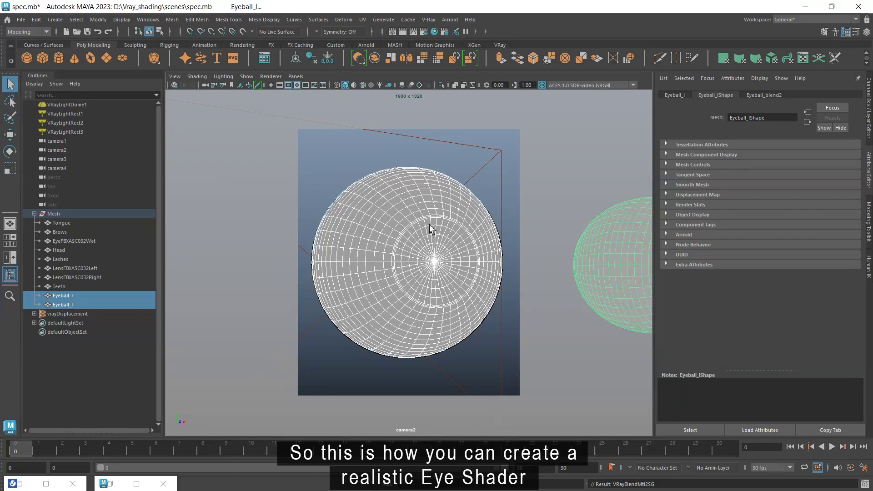
pyautogui.click(136, 483)
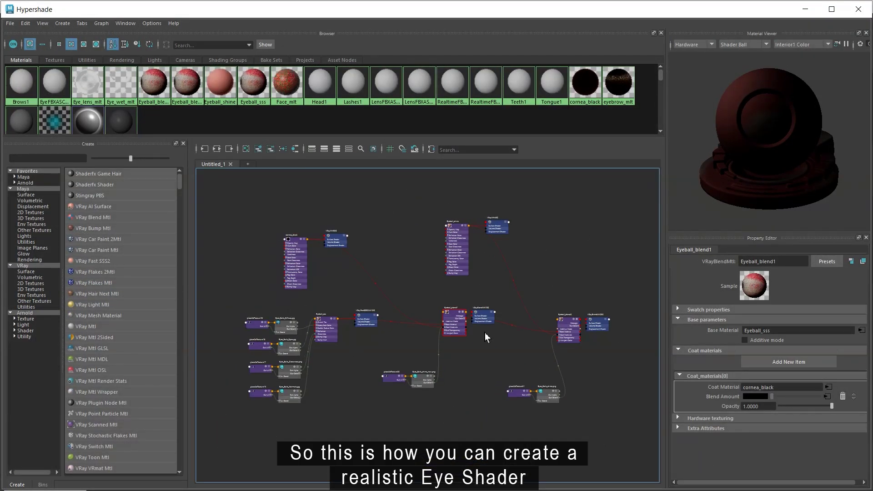
pyautogui.click(806, 9)
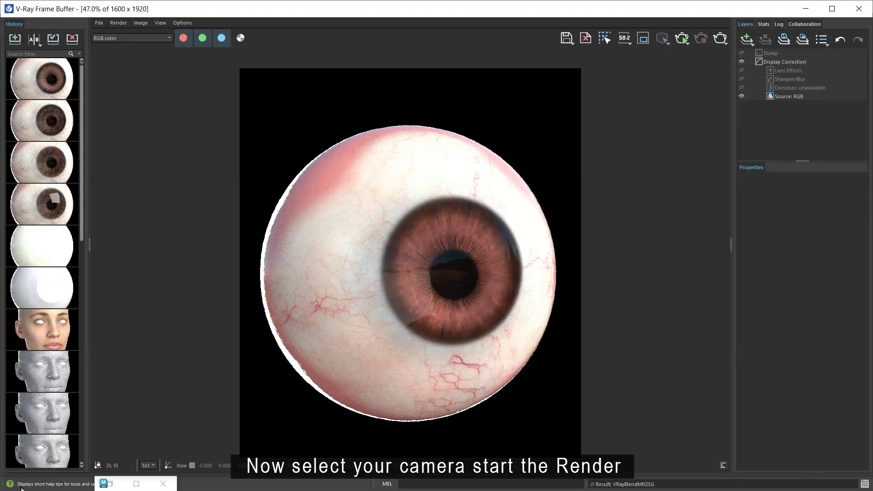
# Choose the camera for the final render in the V-Ray Frame Buffer
pyautogui.click(118, 23)
pyautogui.moveTo(185, 52)
pyautogui.click(244, 52)
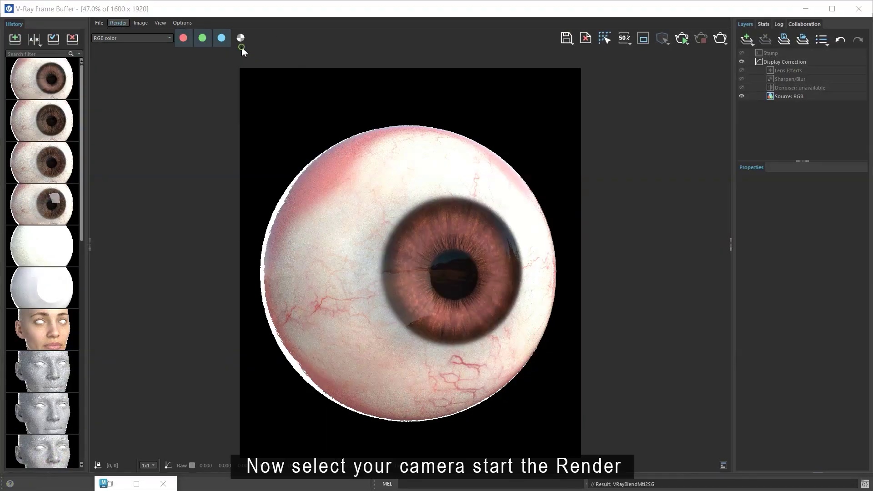